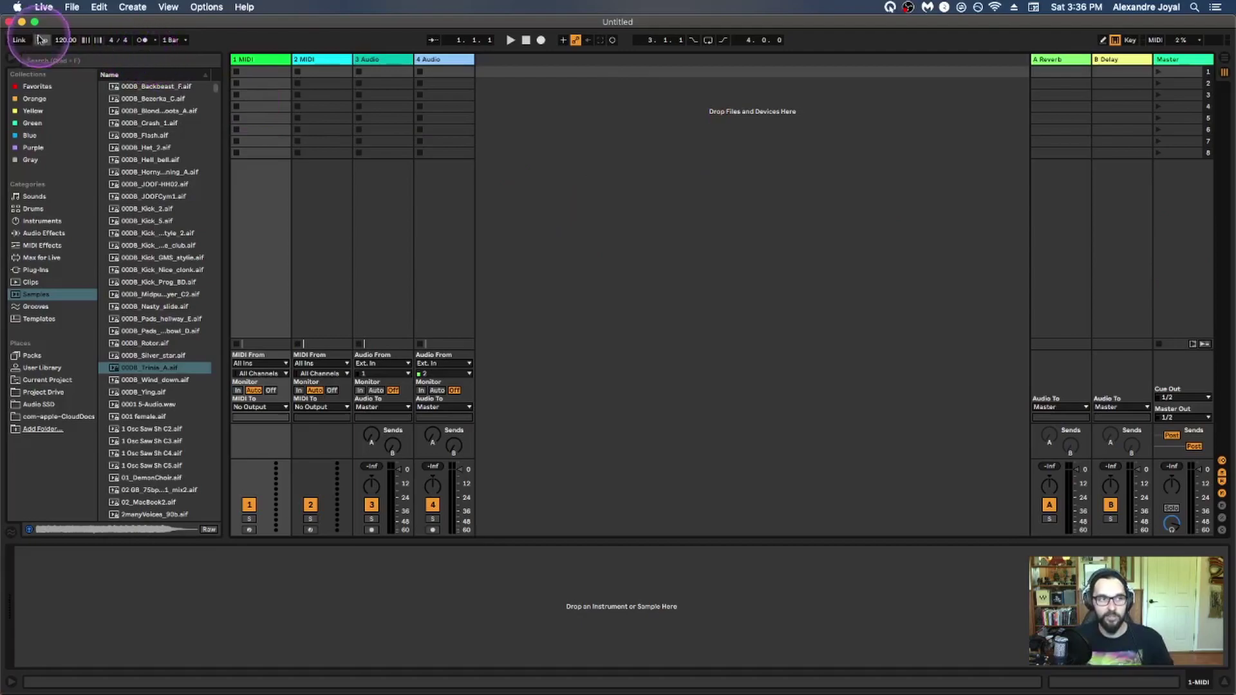
Create a new, empty untitled Live Set from the File menu
click(72, 8)
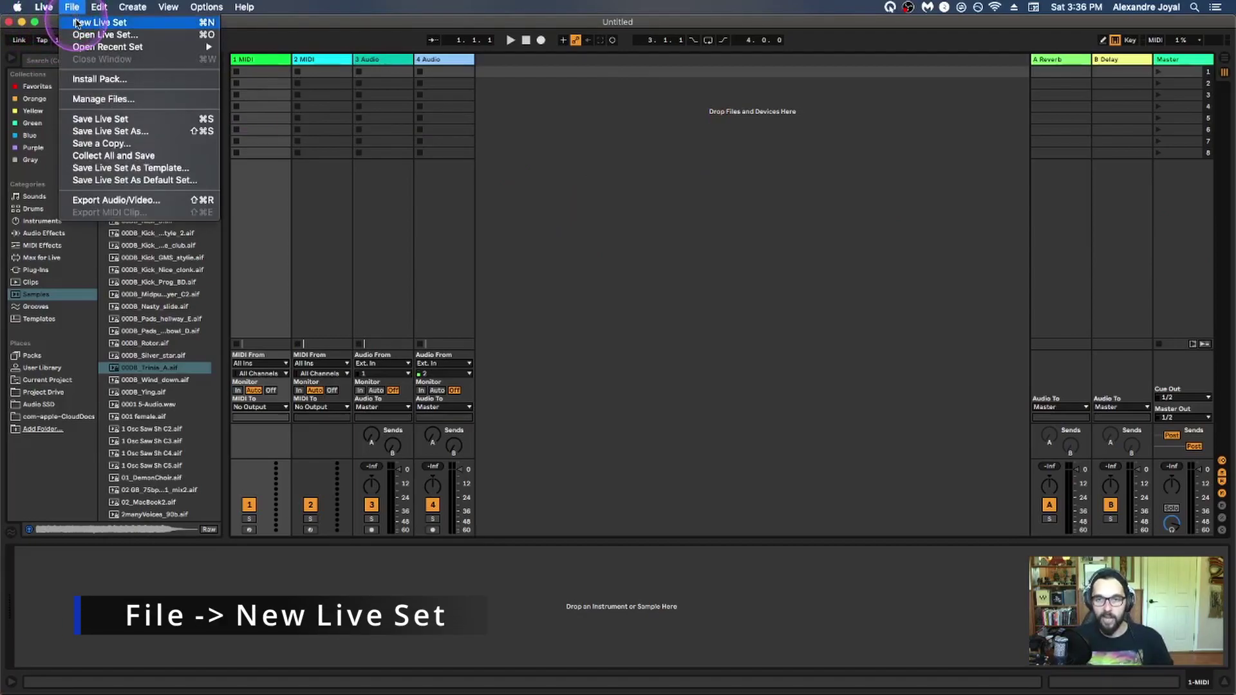
click(76, 22)
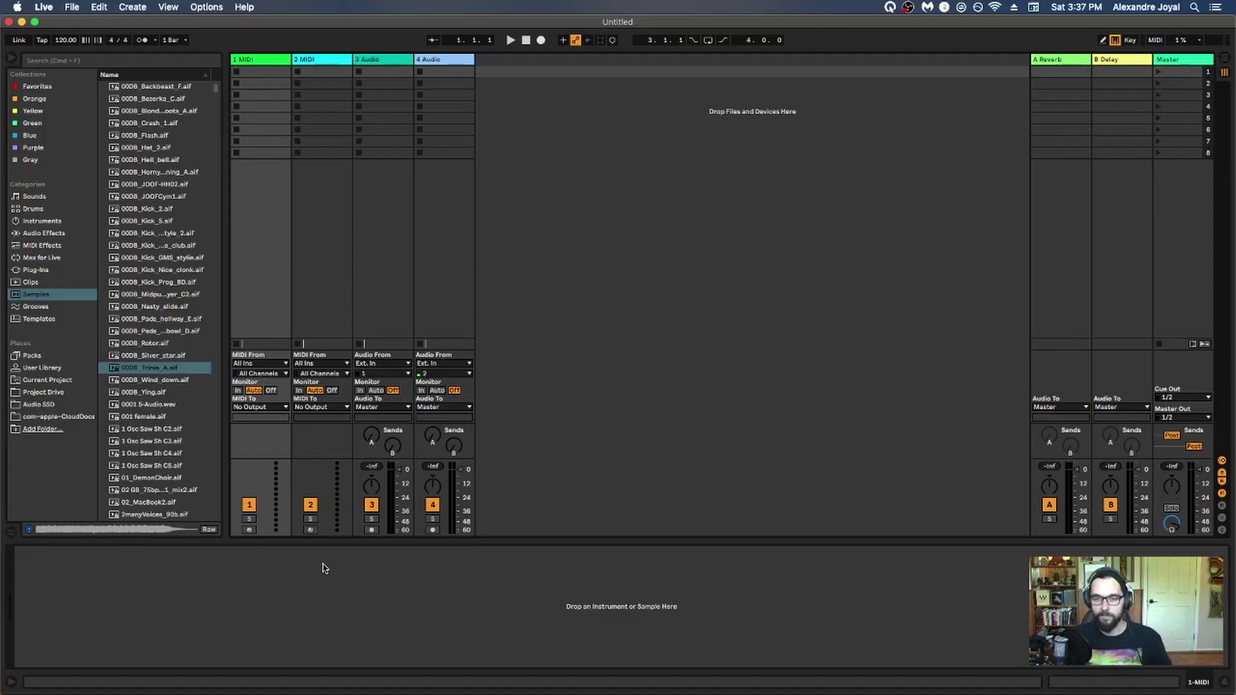
Turn on the Info View and read its help for a track's clip drop area
click(324, 581)
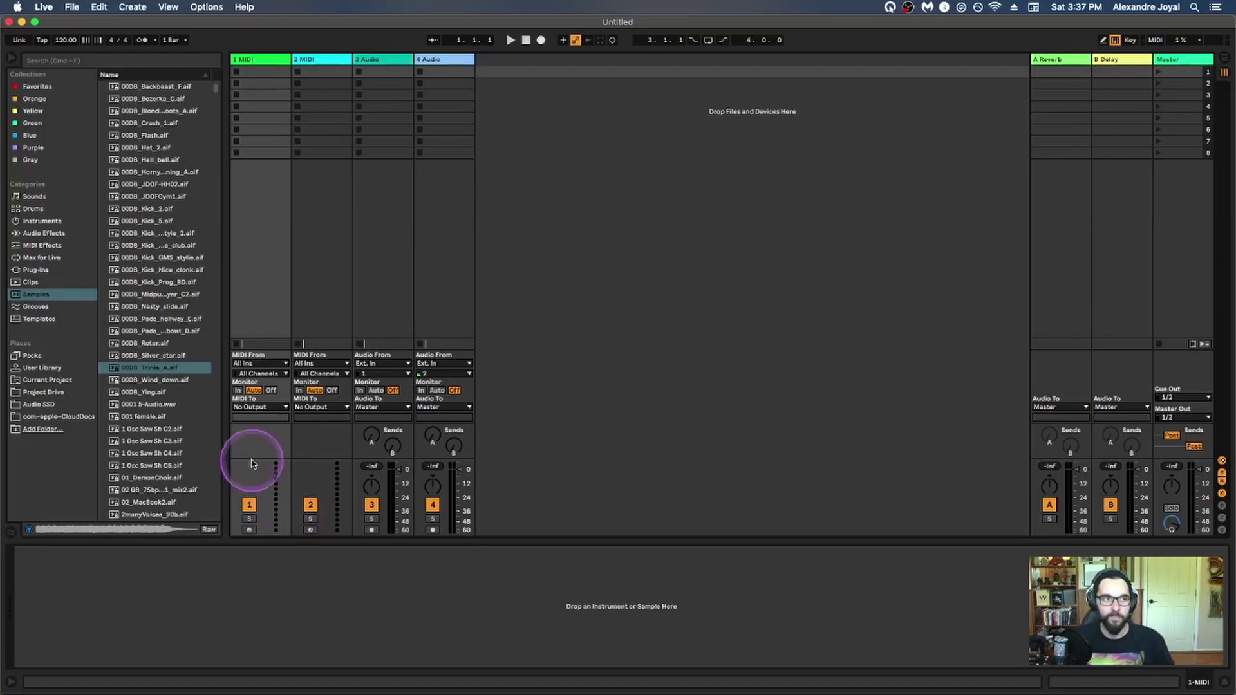
click(171, 7)
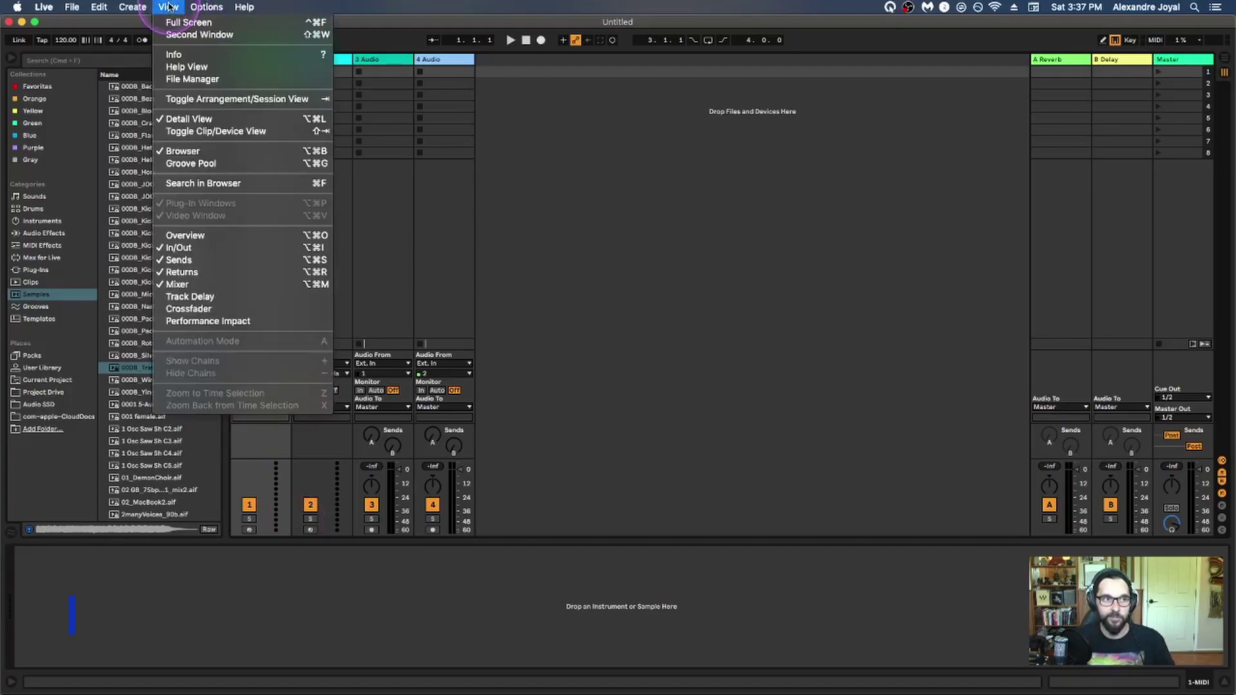
click(172, 54)
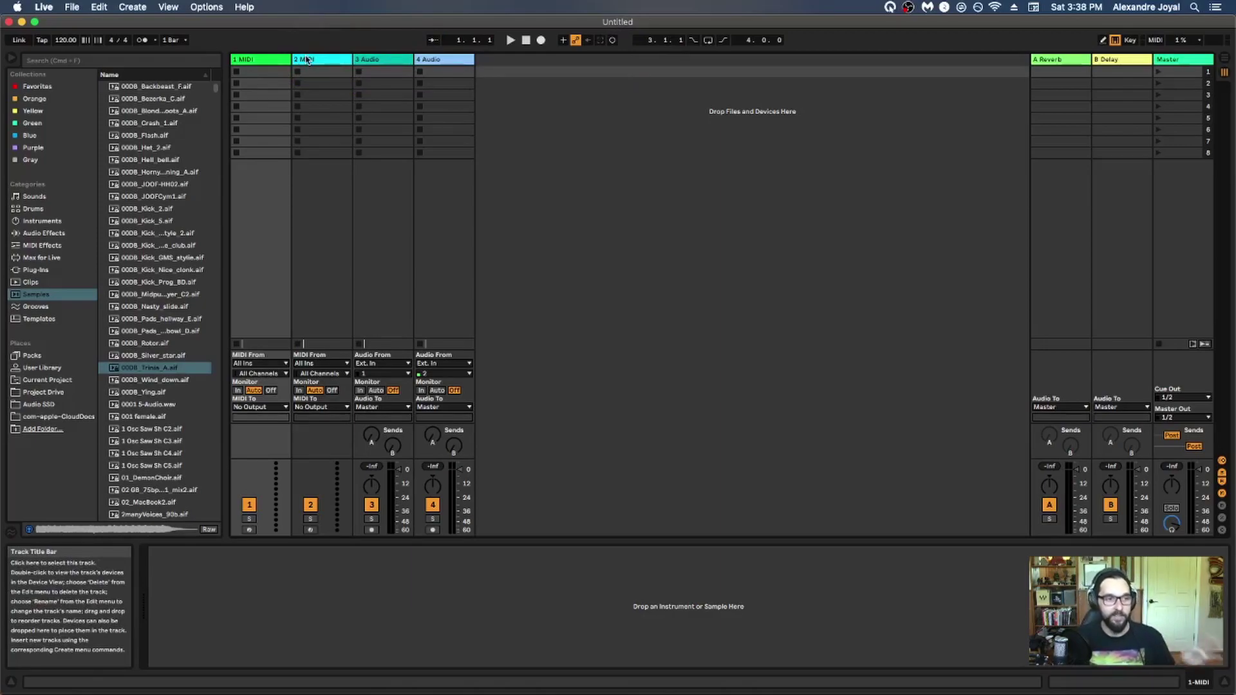
click(396, 210)
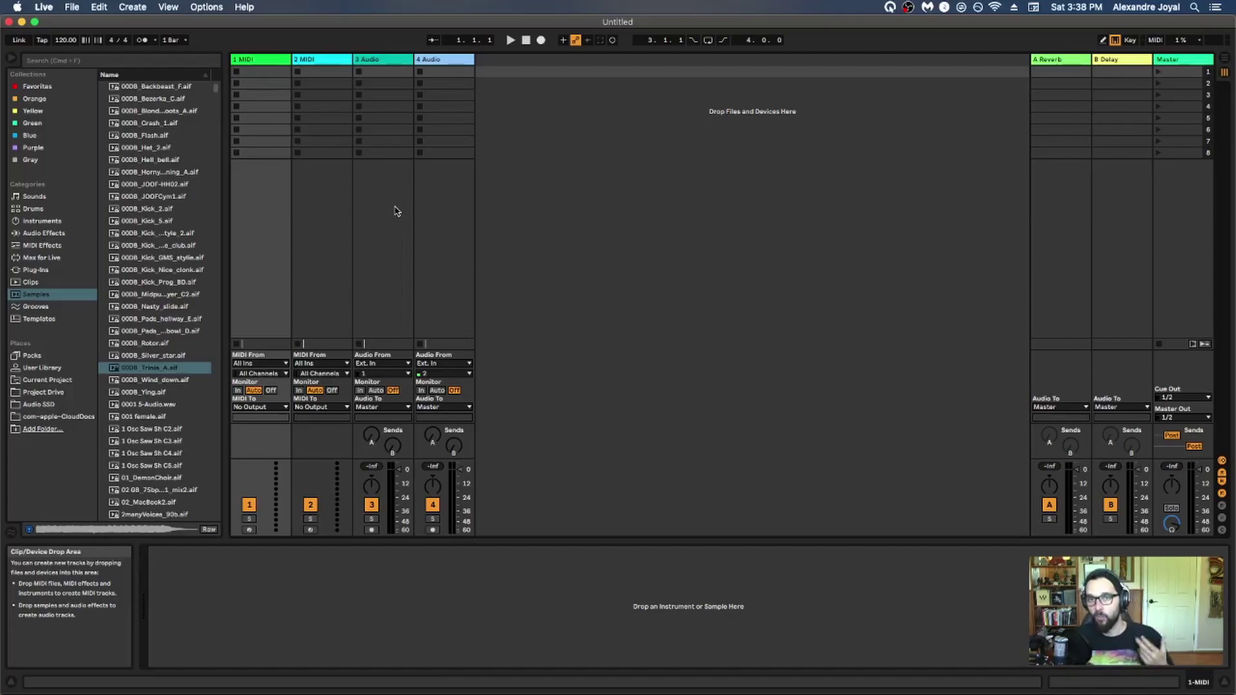
click(215, 586)
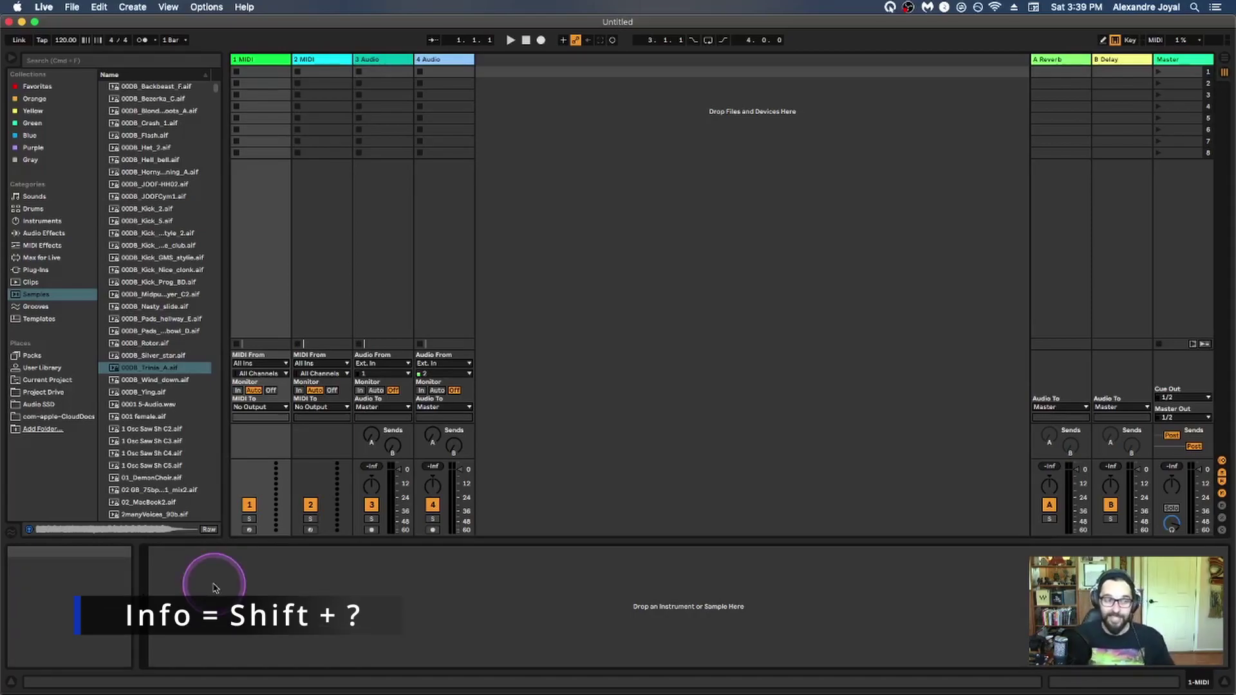
key(shift+slash)
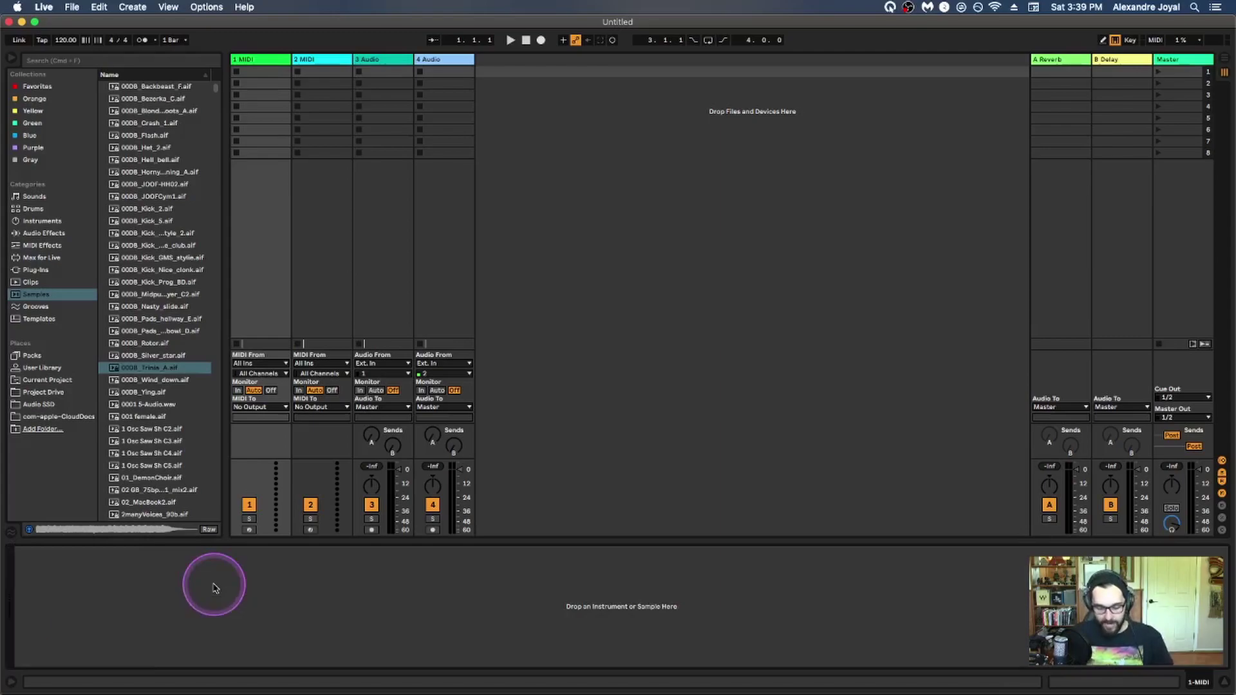
key(shift+slash)
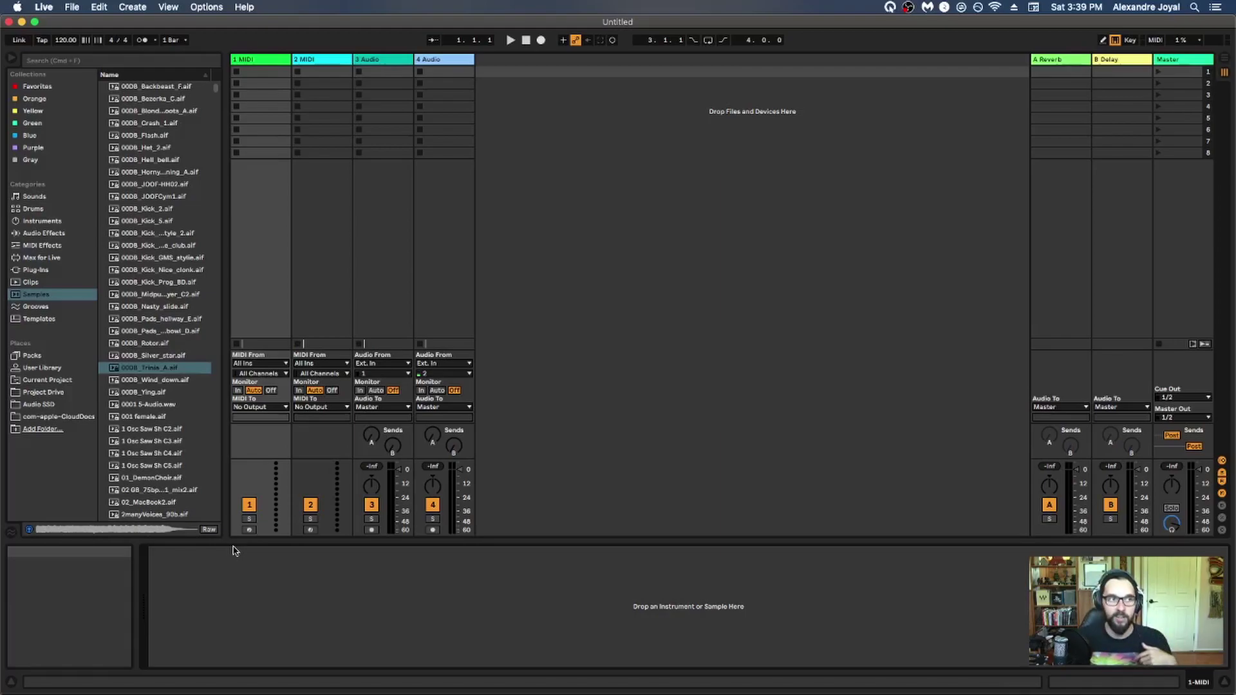
Open Preferences from the Live menu, close it, then reopen it with Cmd+comma
click(44, 7)
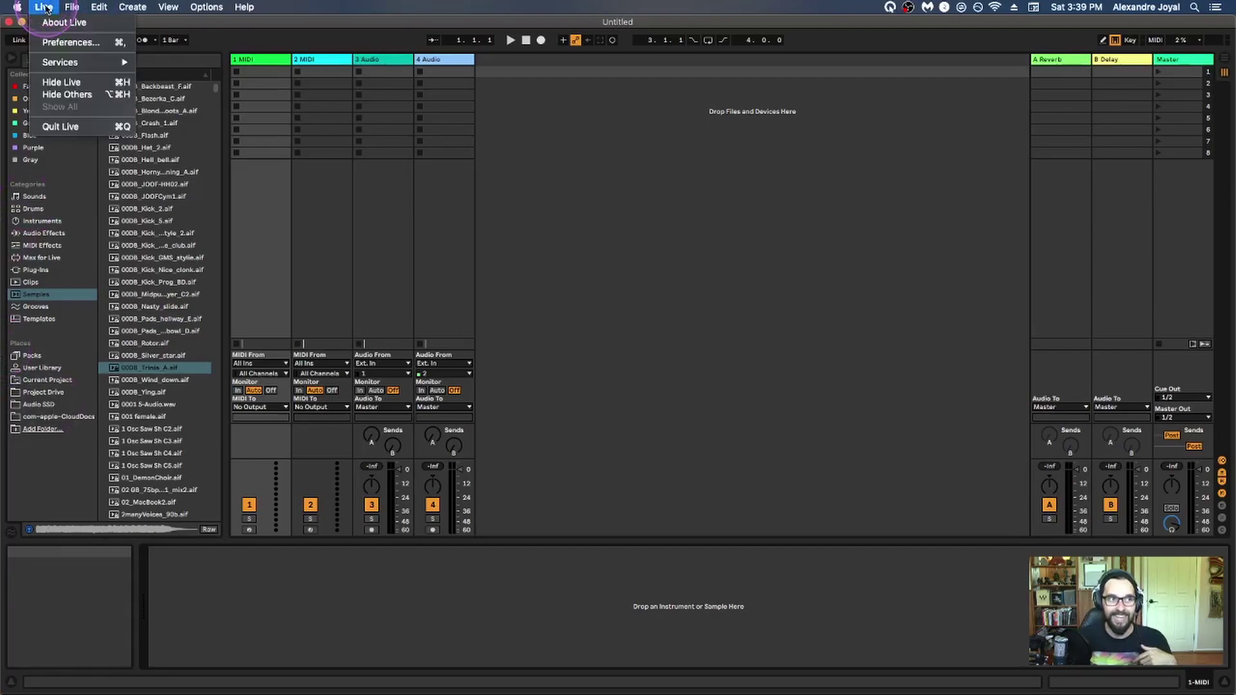
click(57, 44)
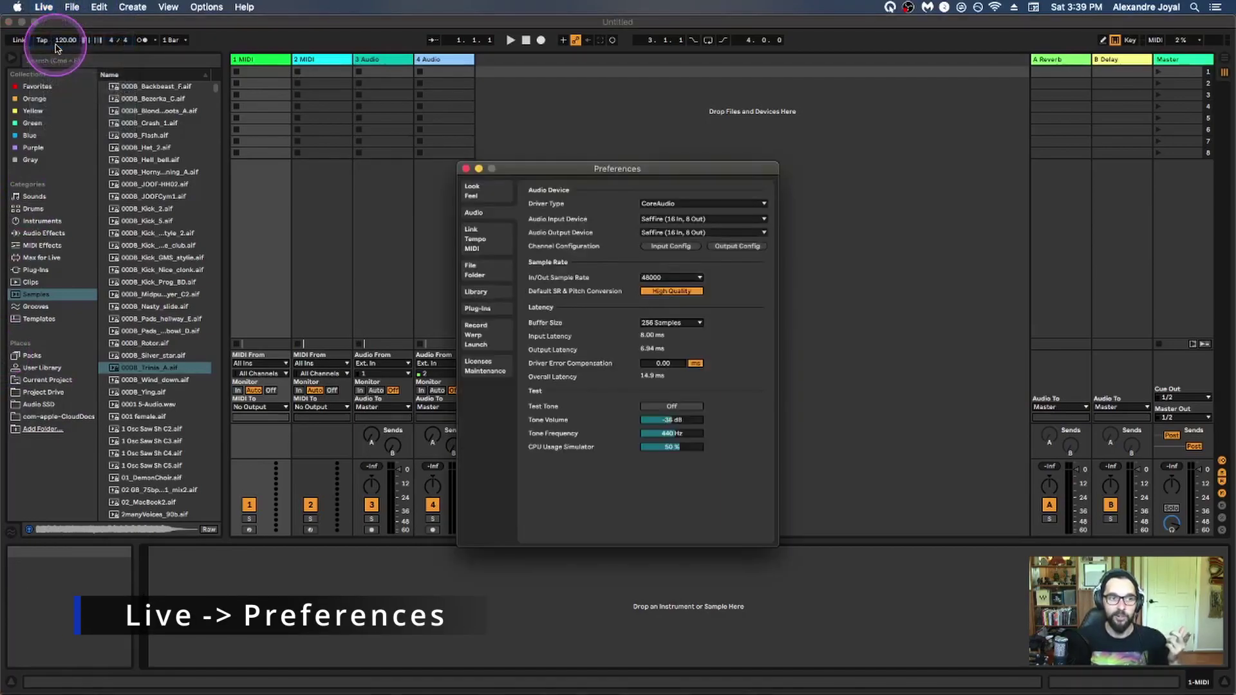
click(361, 190)
click(466, 169)
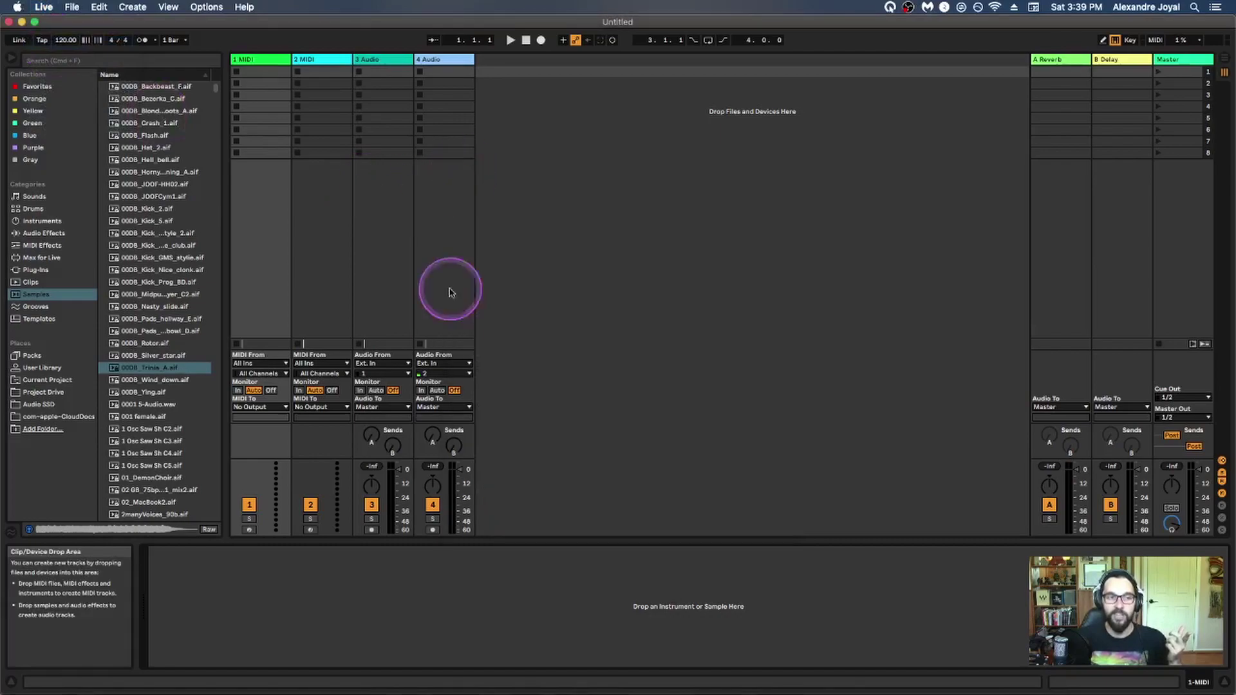
click(417, 614)
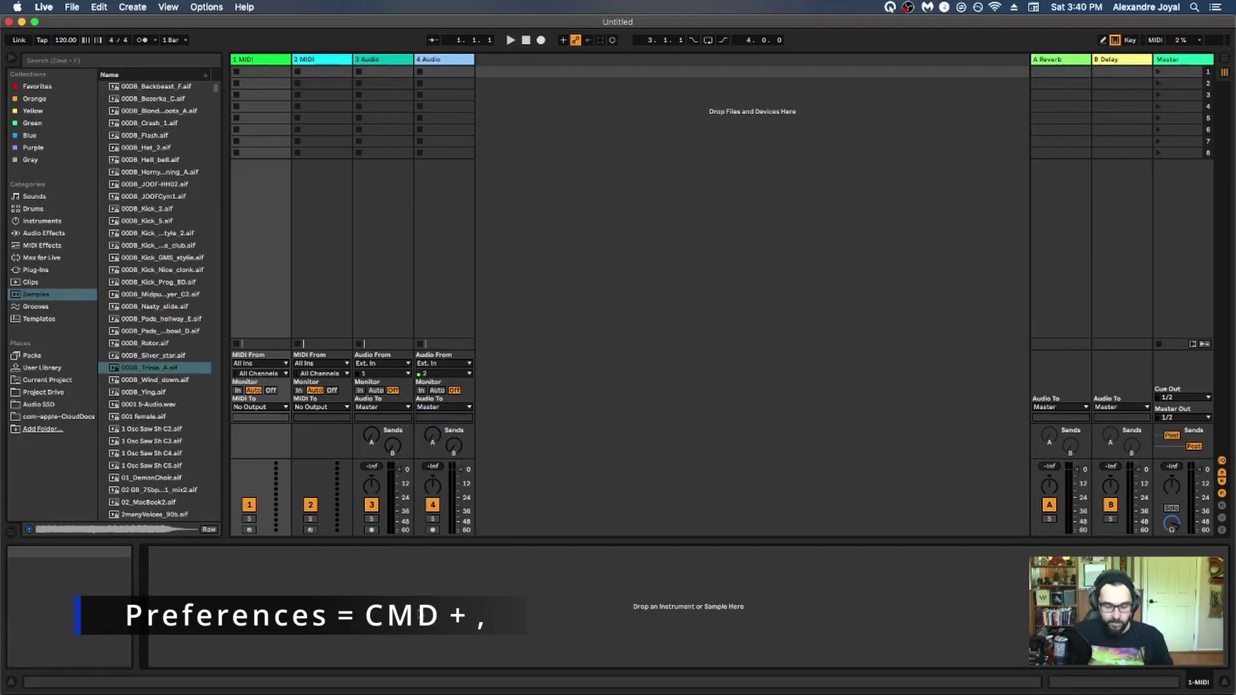
key(super+comma)
click(419, 614)
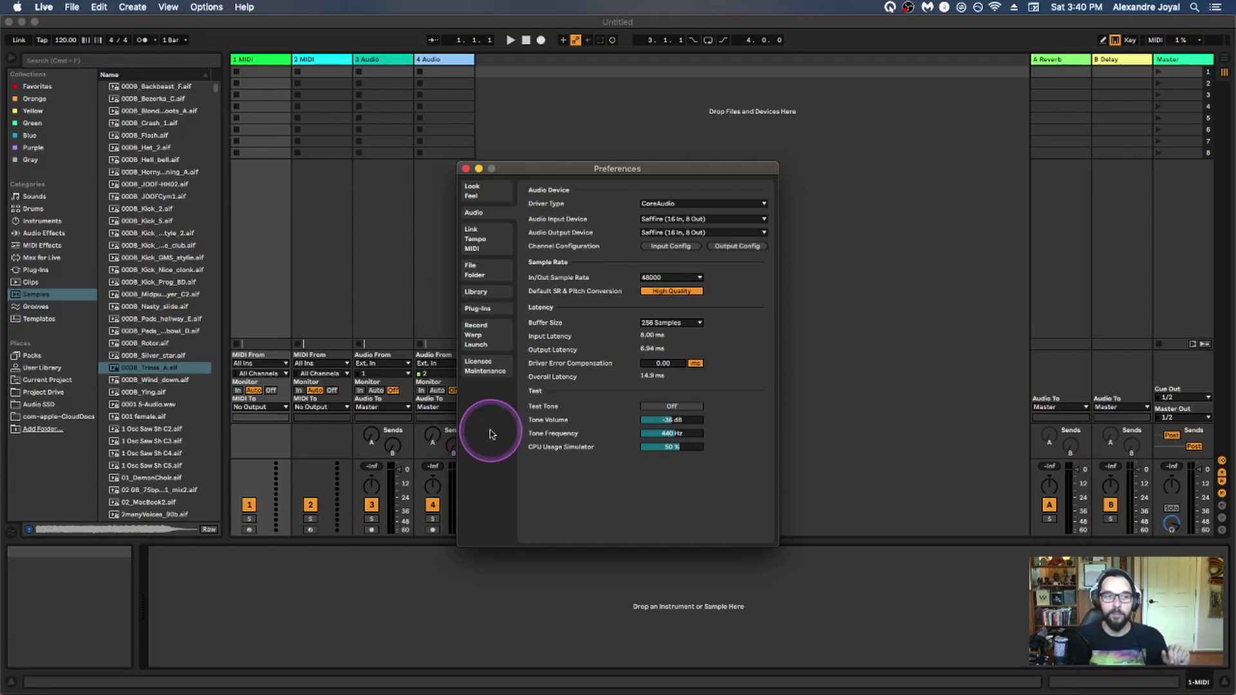
click(476, 238)
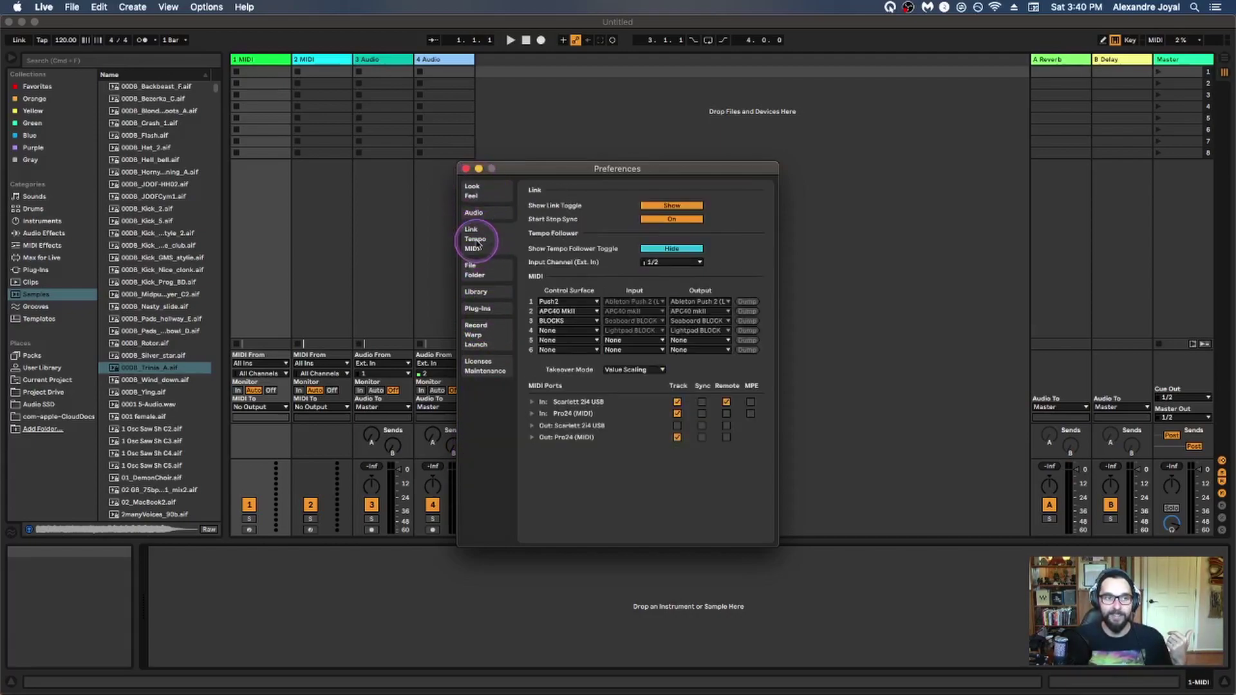
click(477, 193)
click(475, 269)
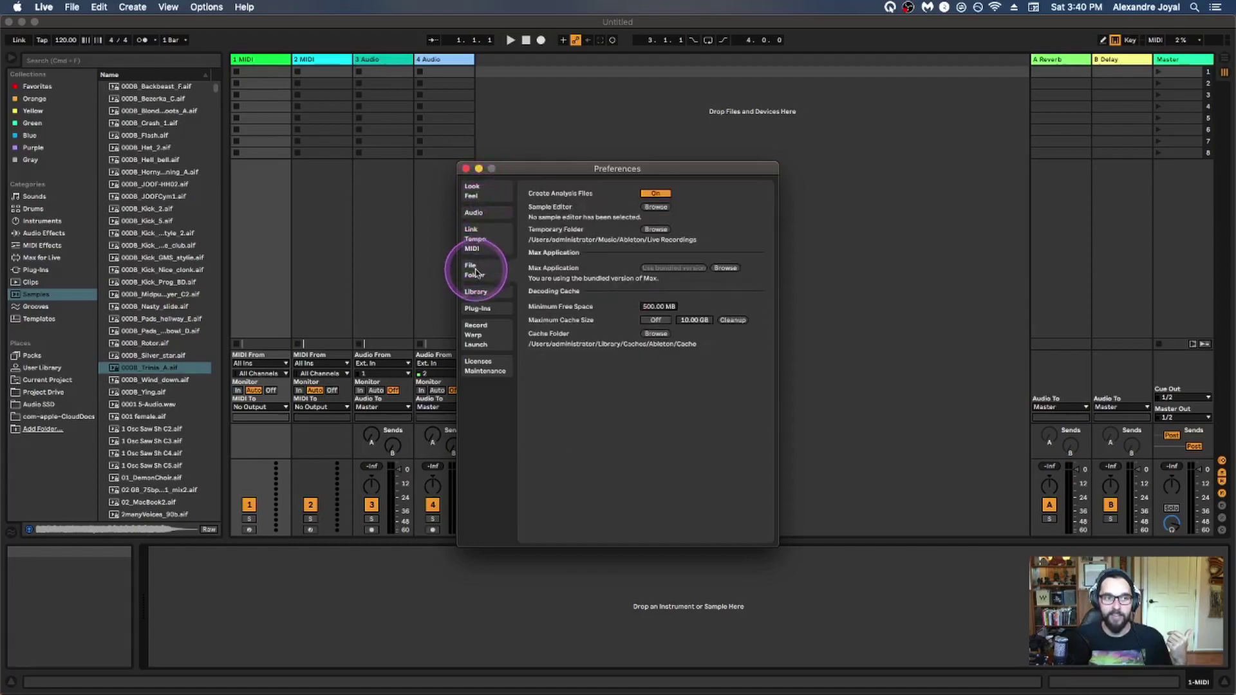
click(477, 292)
click(477, 309)
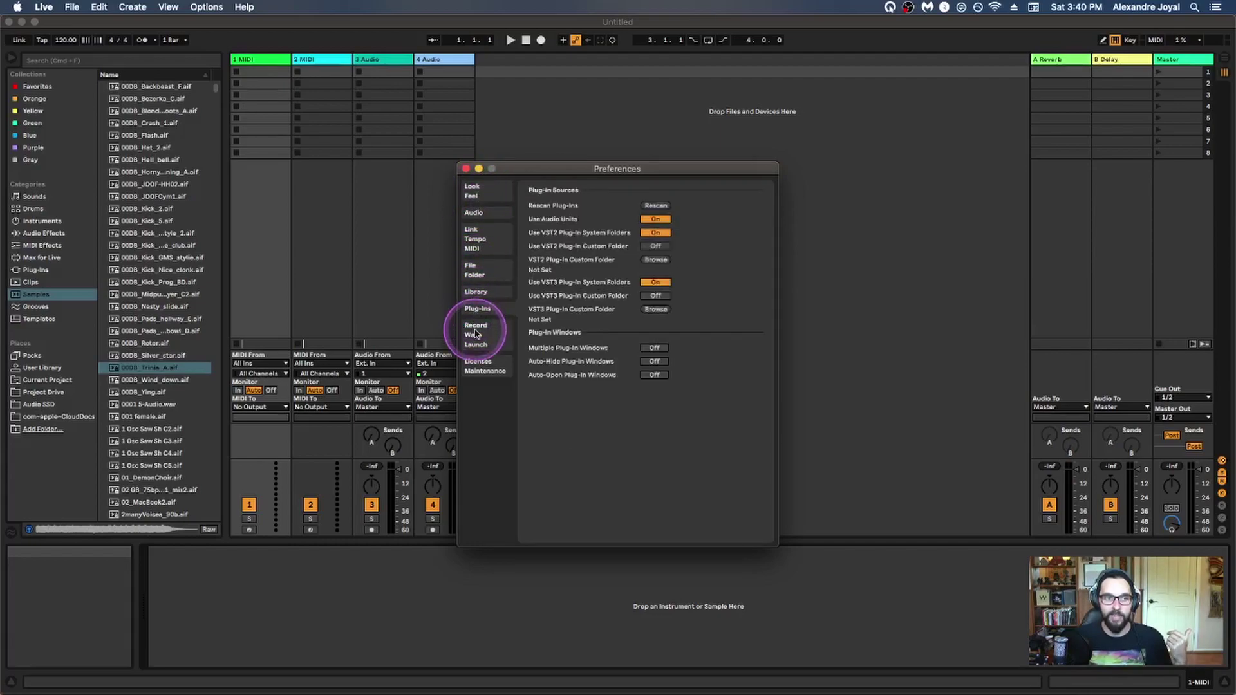
click(475, 335)
click(479, 365)
click(472, 190)
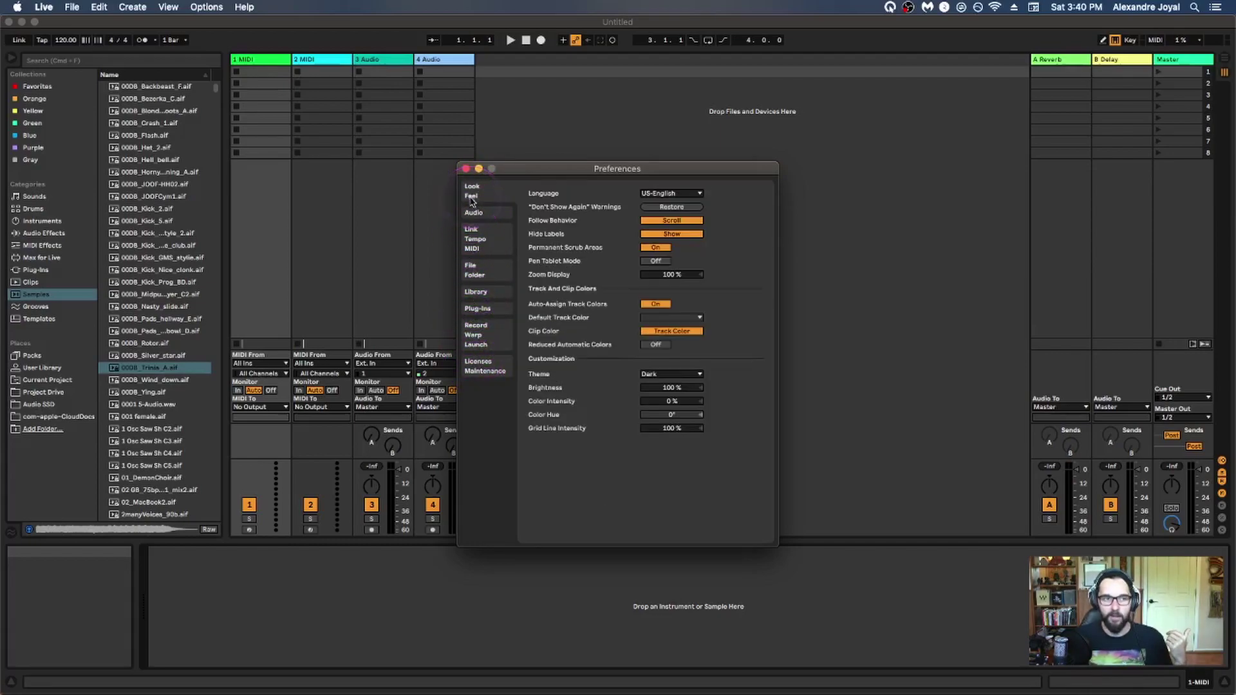
click(473, 214)
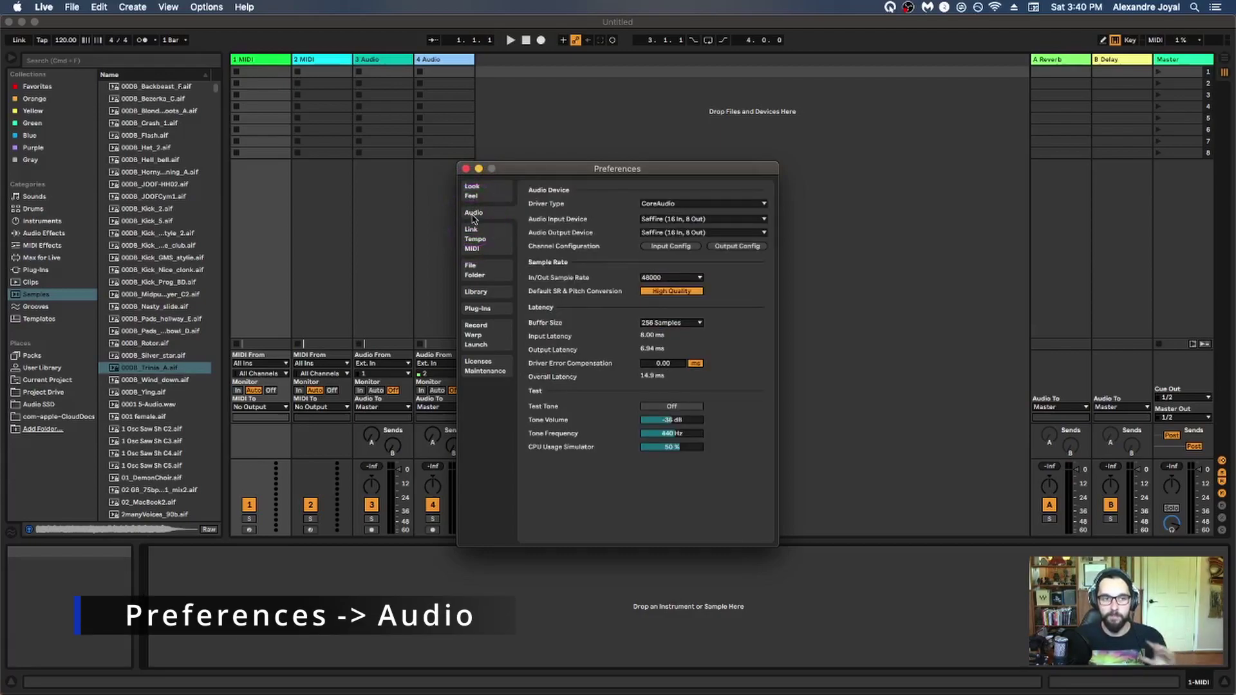
click(473, 219)
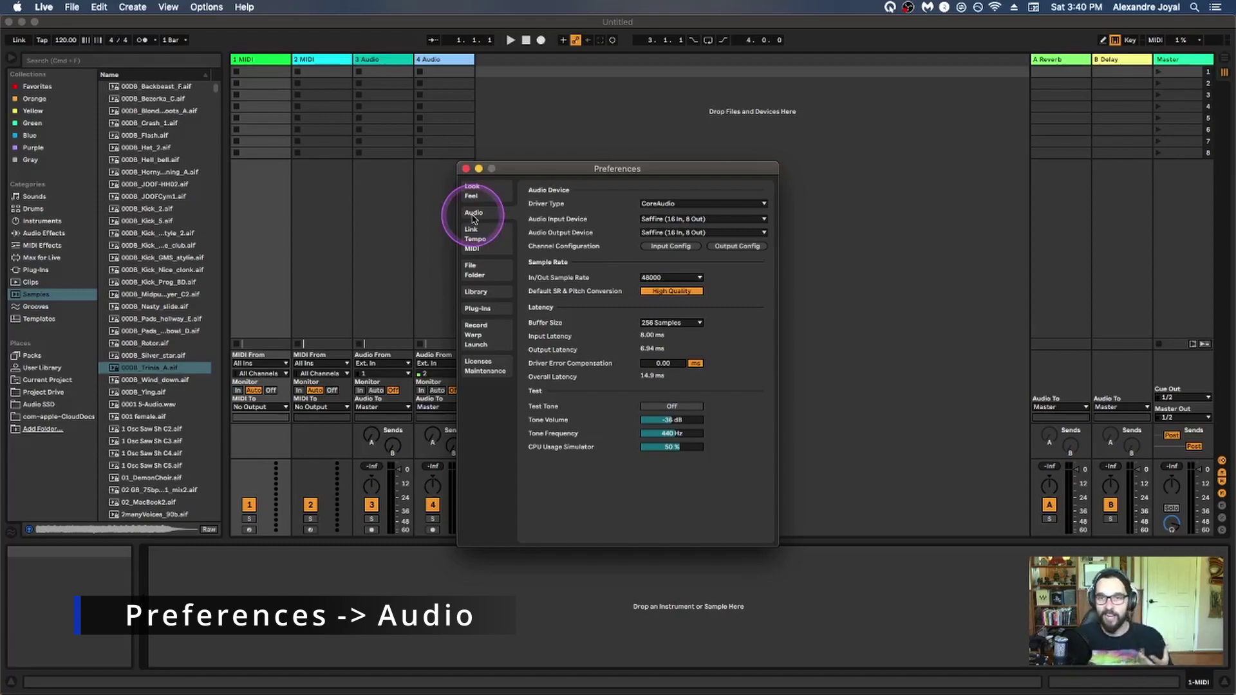
mouse_move(585, 329)
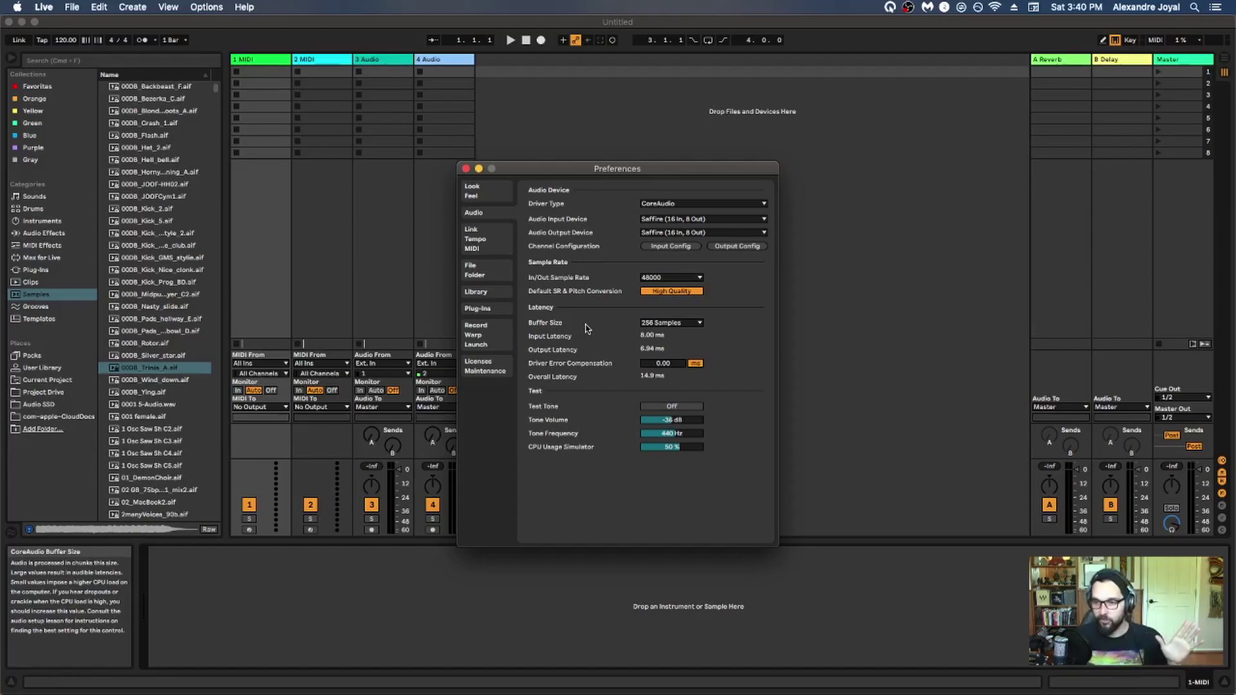
mouse_move(663, 407)
click(667, 407)
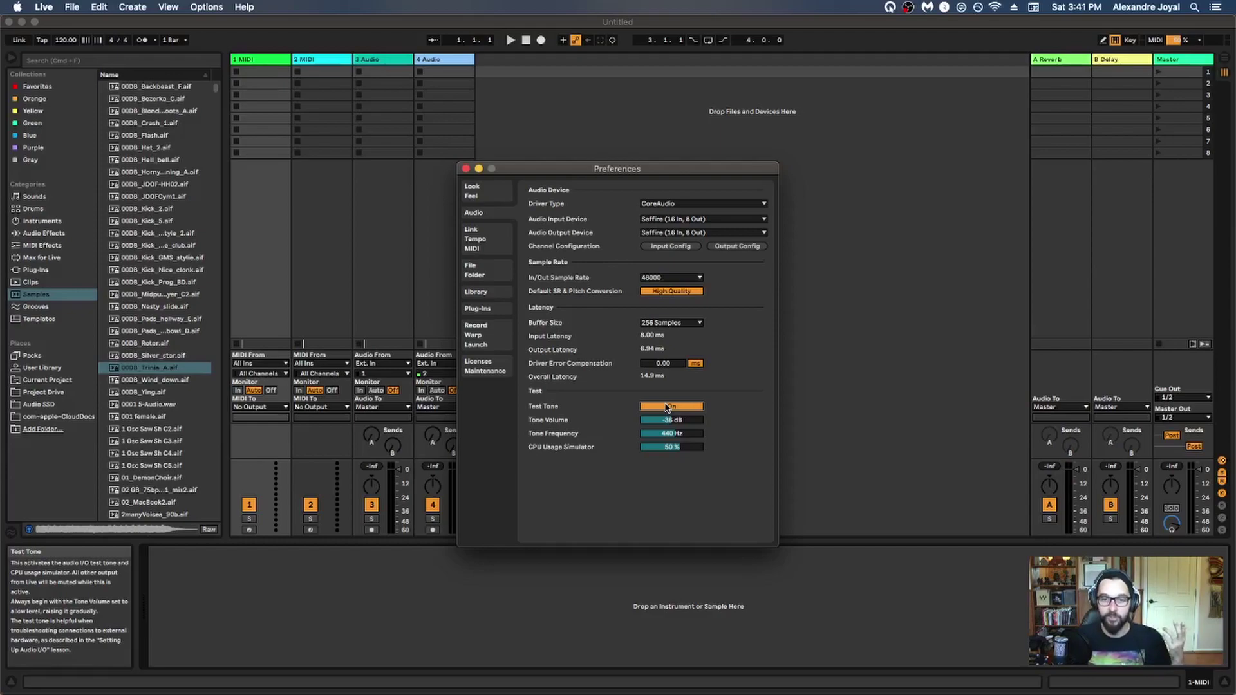
click(667, 408)
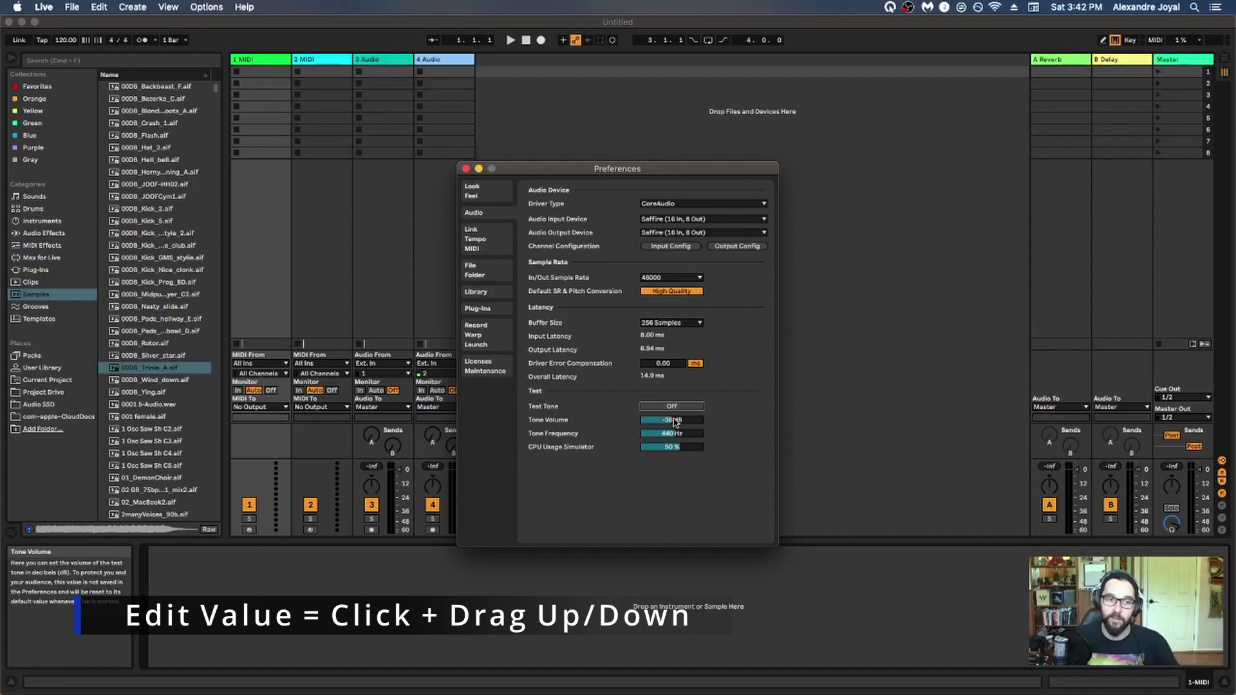
Switch the test tone on, raise Tone Volume to -30 dB, then switch it off
click(673, 408)
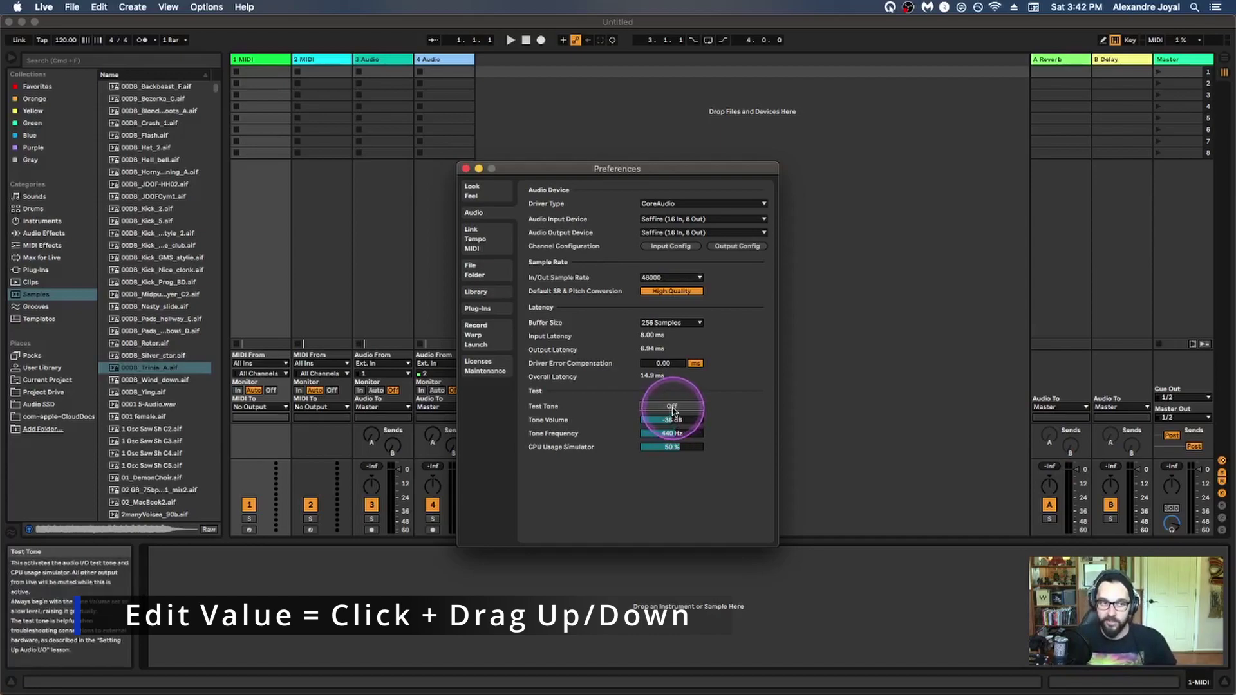
click(672, 407)
click(672, 420)
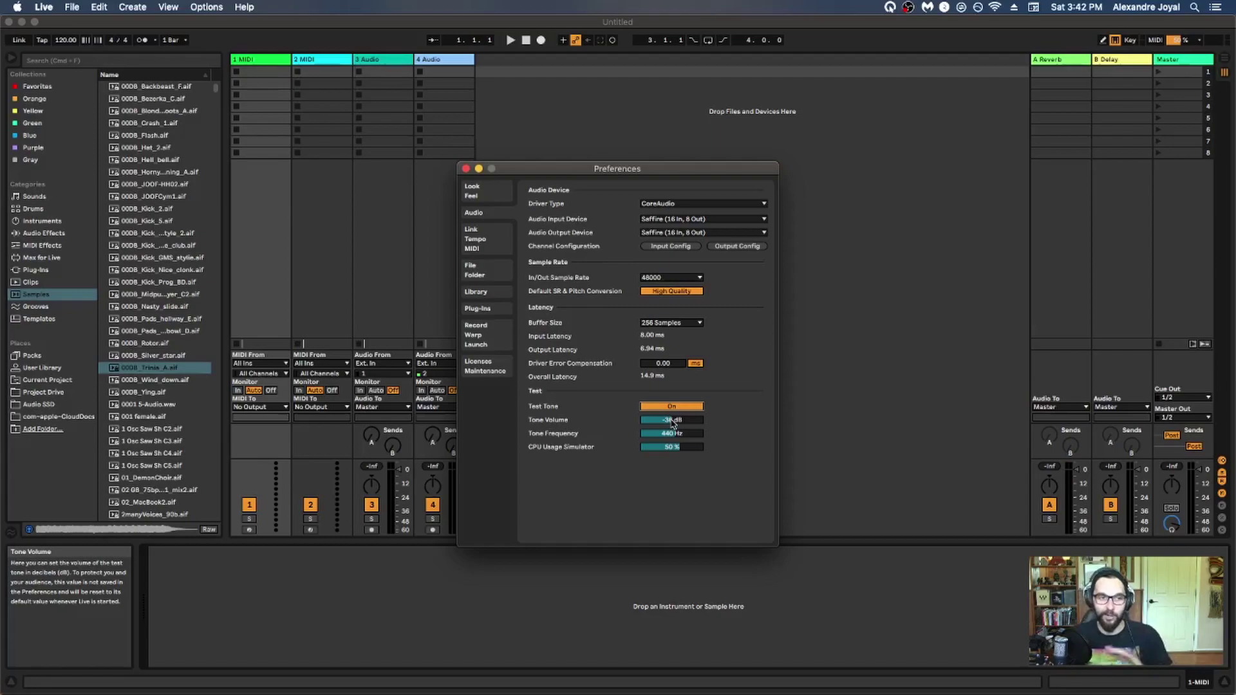
drag(673, 422, 672, 416)
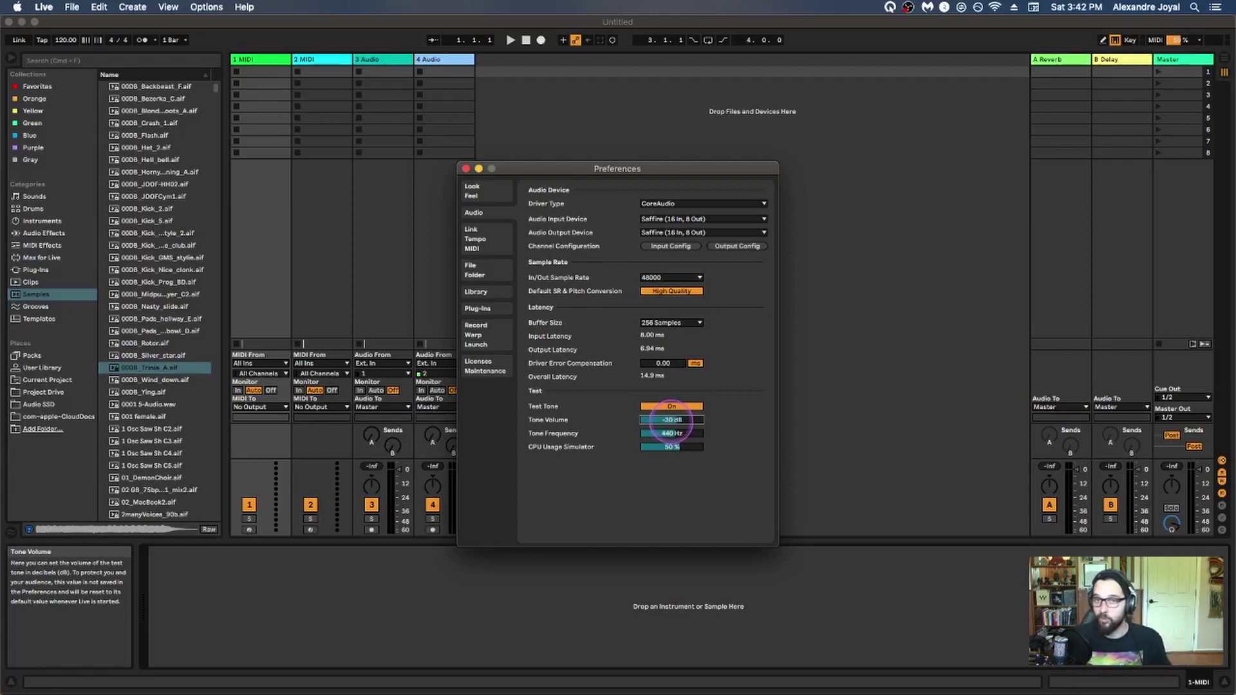
click(672, 407)
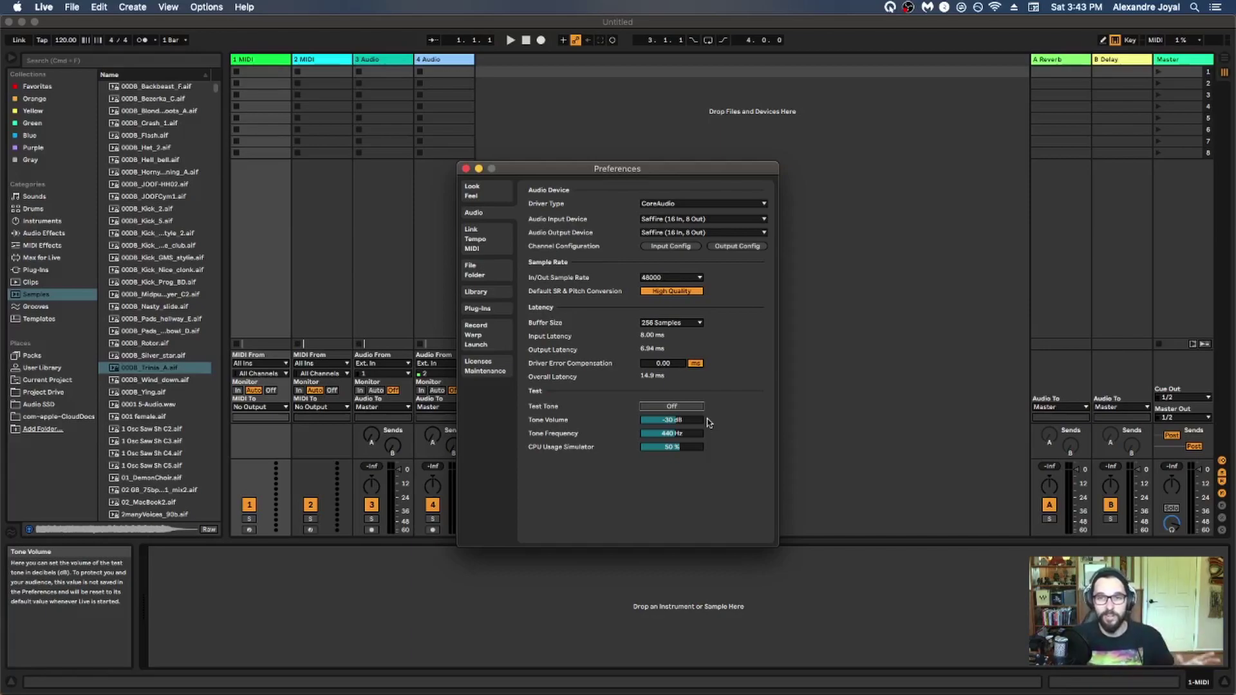
Reset Tone Volume, raise it to -15 dB, then restore the -36 dB default
drag(709, 423, 686, 425)
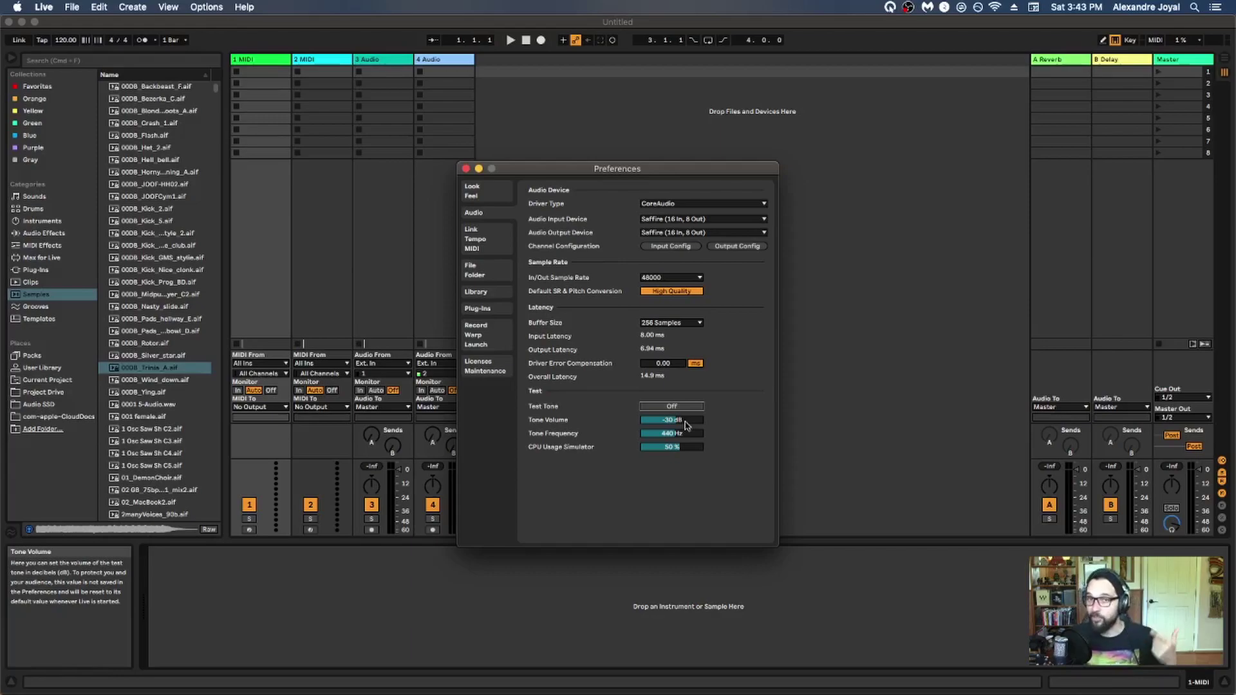
click(680, 423)
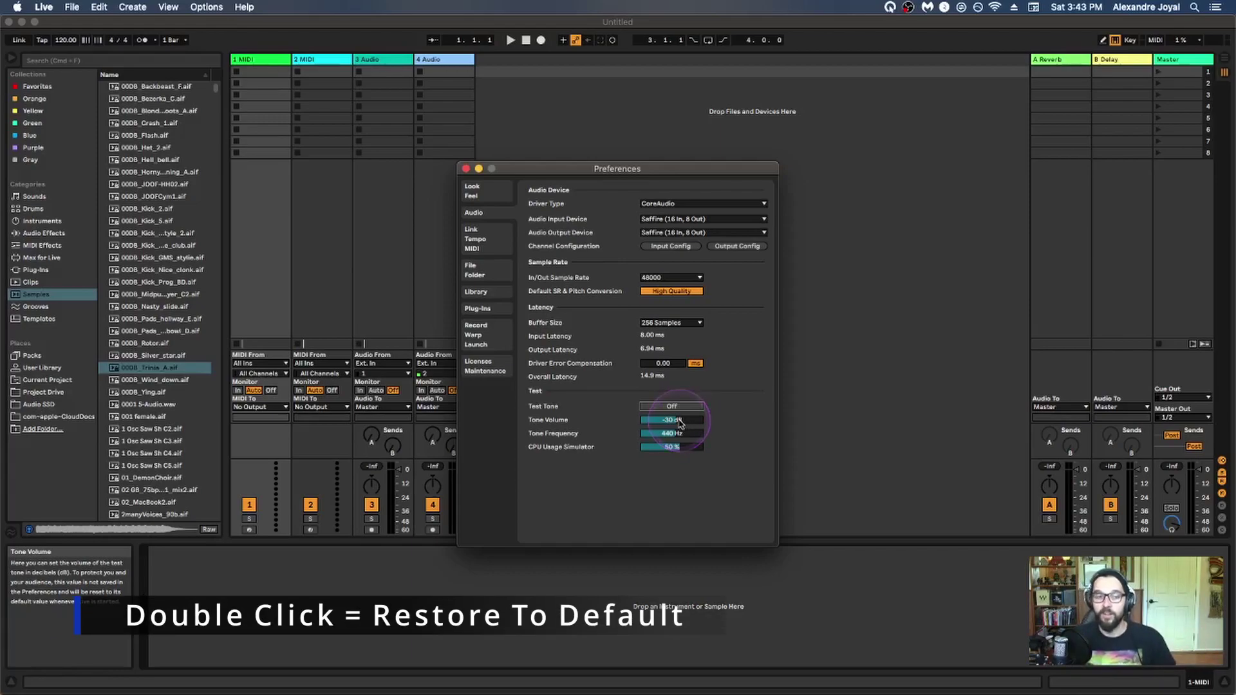
double_click(680, 423)
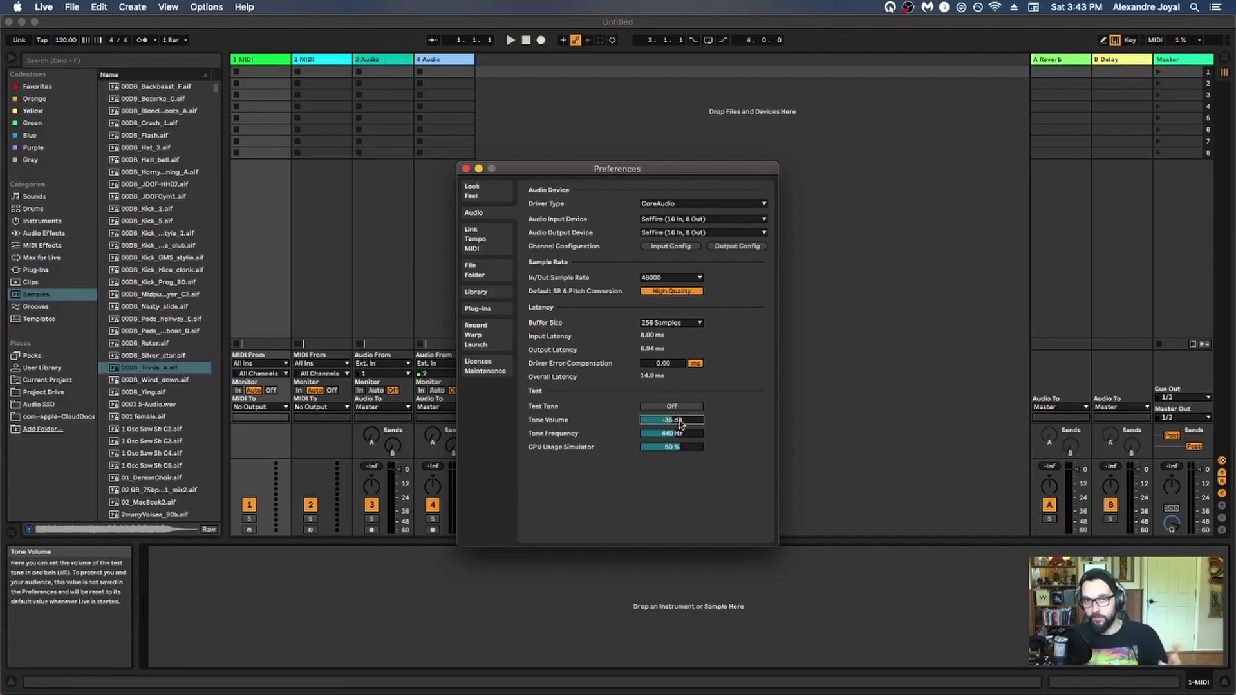
drag(680, 423, 678, 425)
double_click(670, 423)
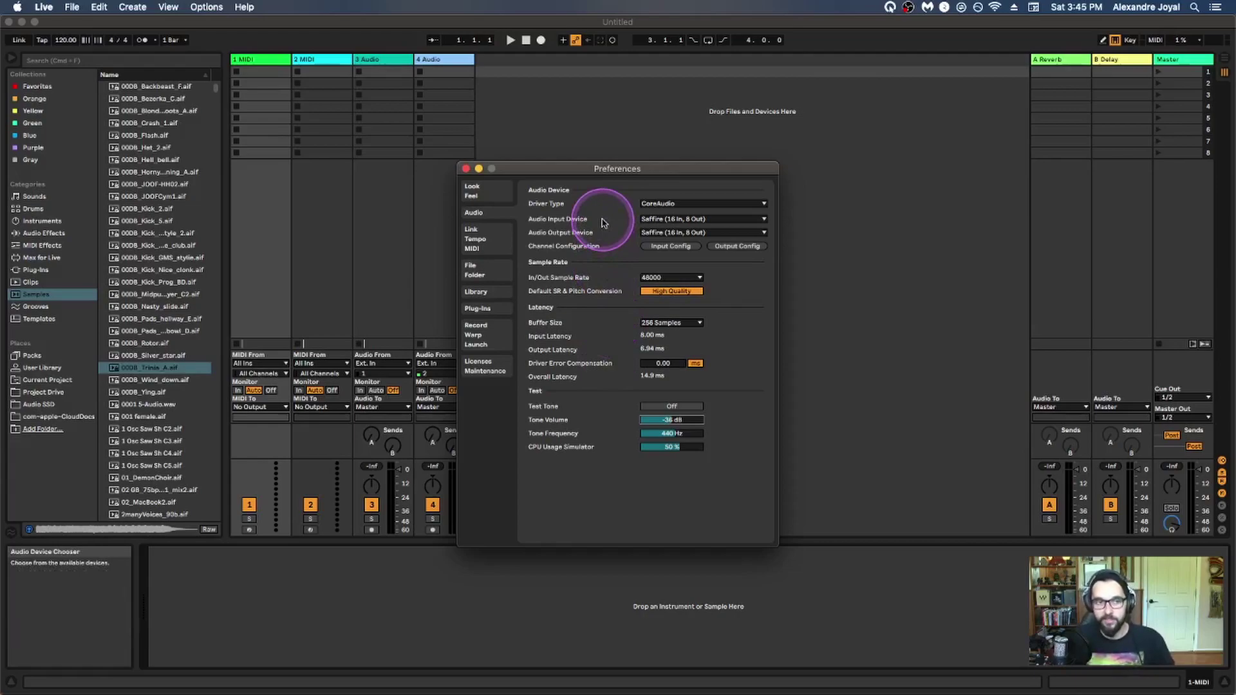
click(657, 204)
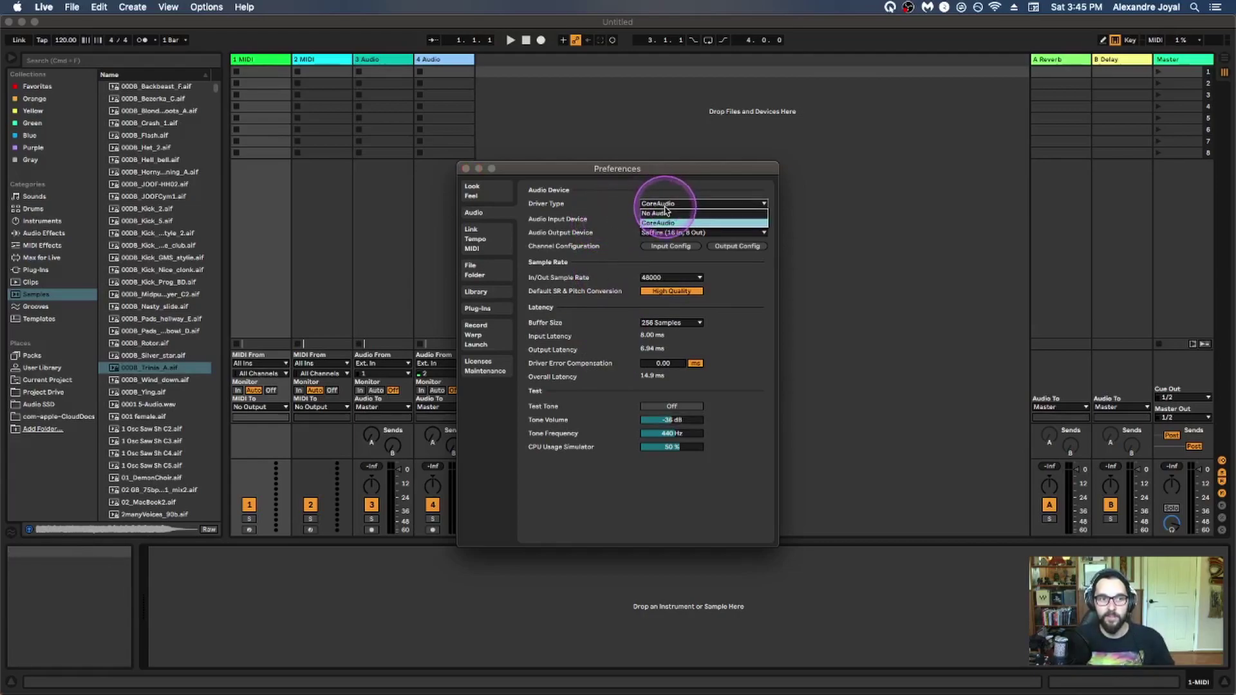
click(644, 222)
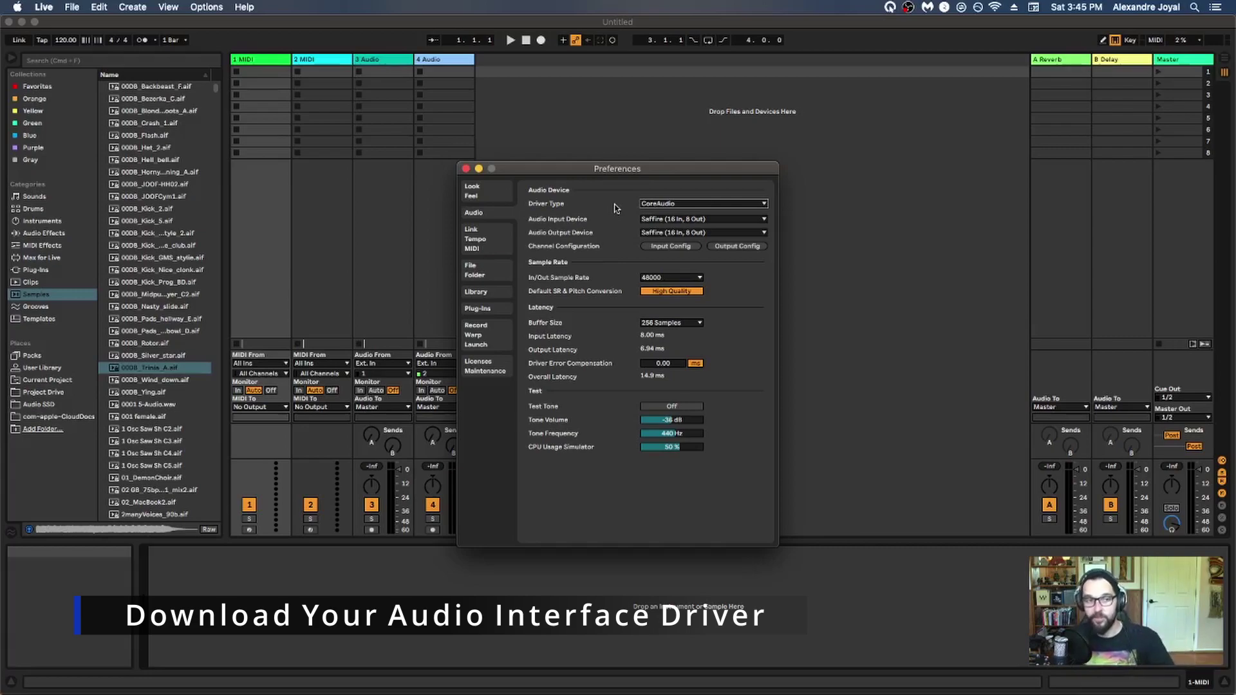
click(653, 204)
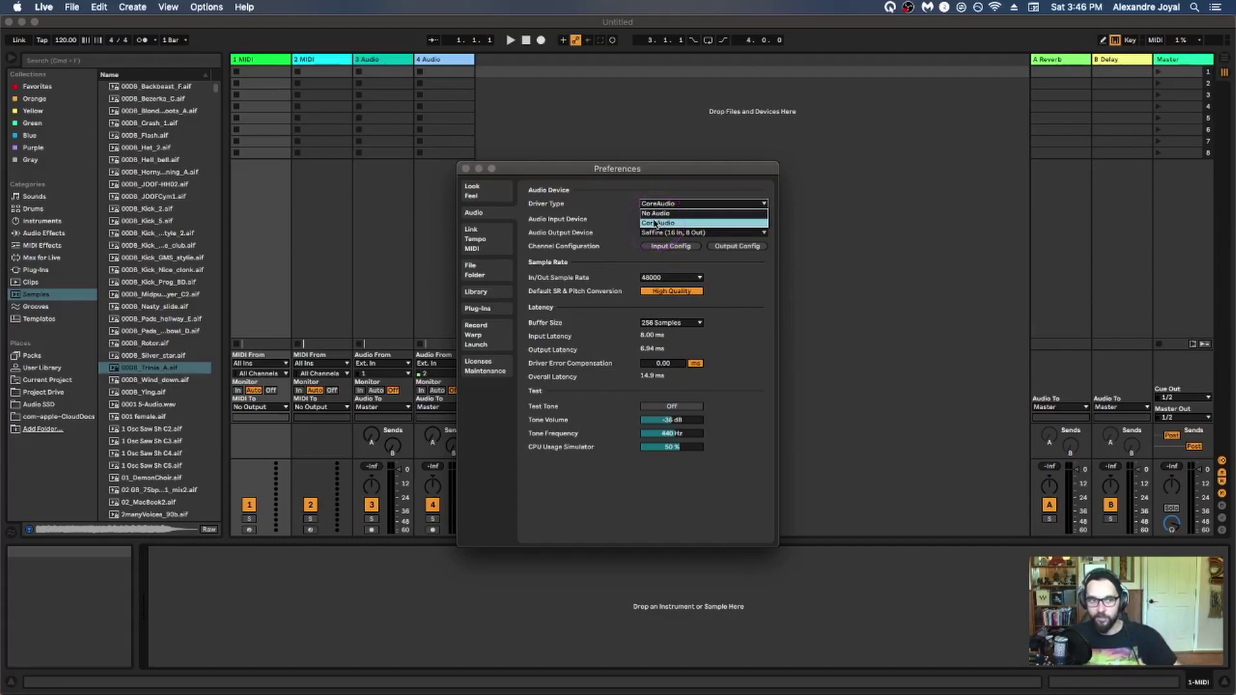
click(656, 223)
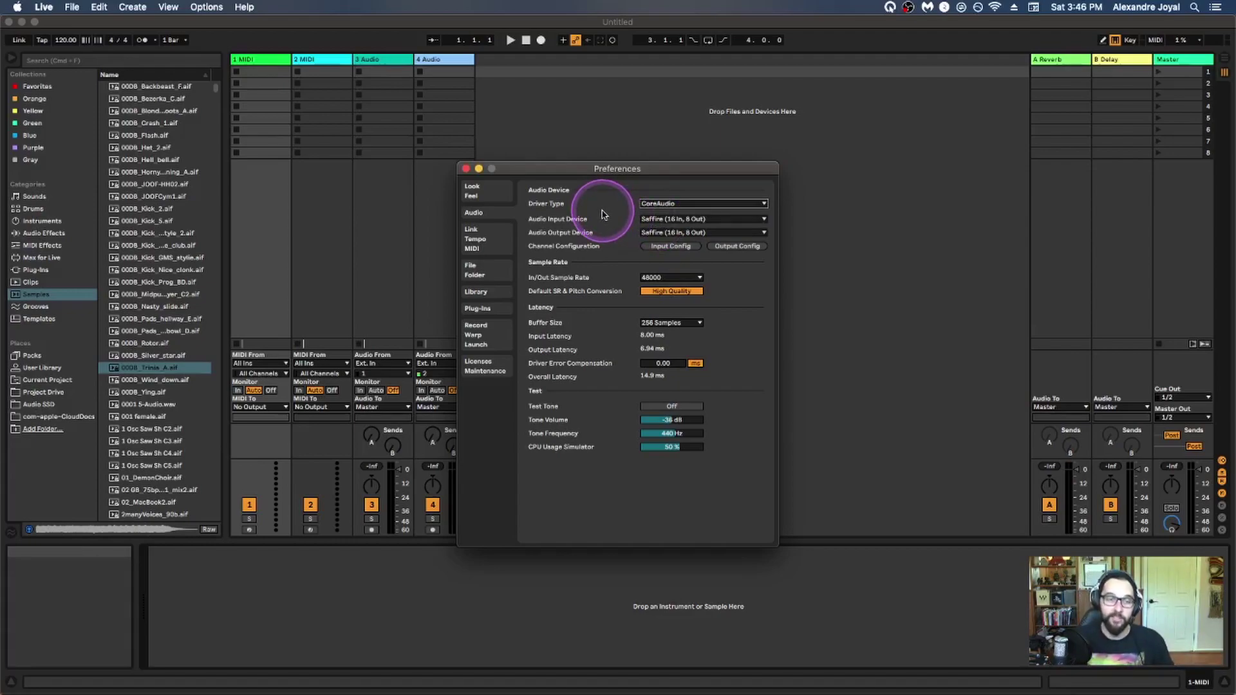
click(663, 219)
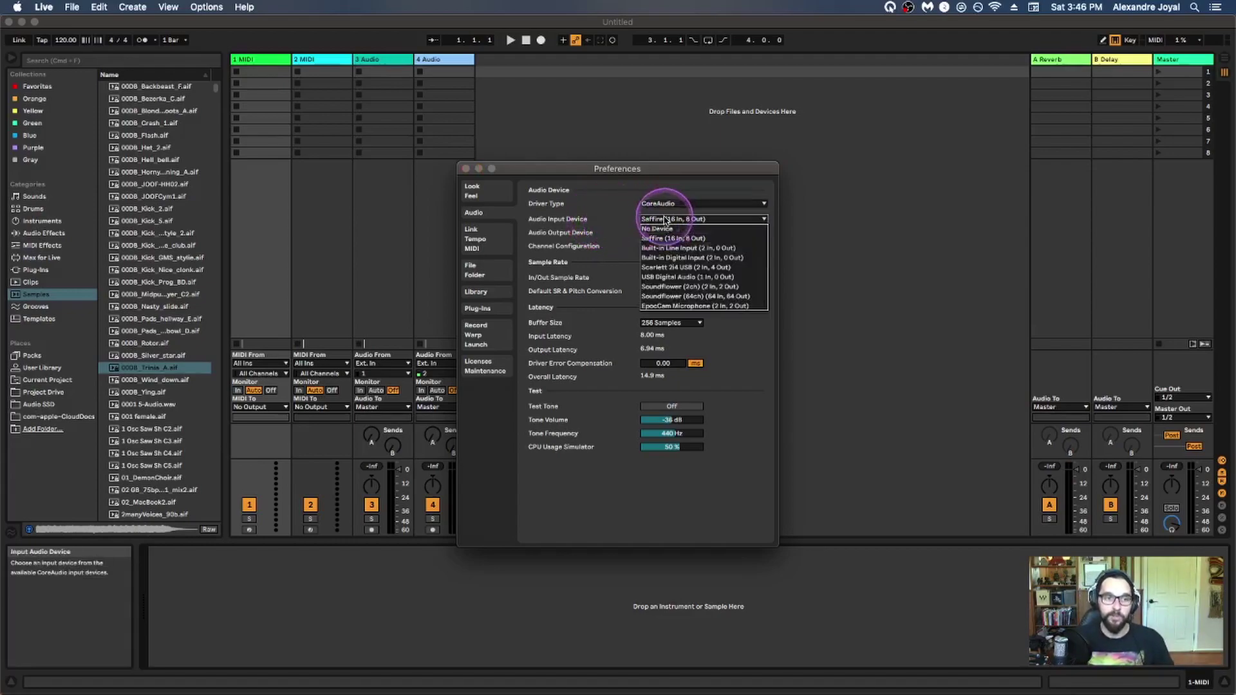
click(674, 268)
click(661, 219)
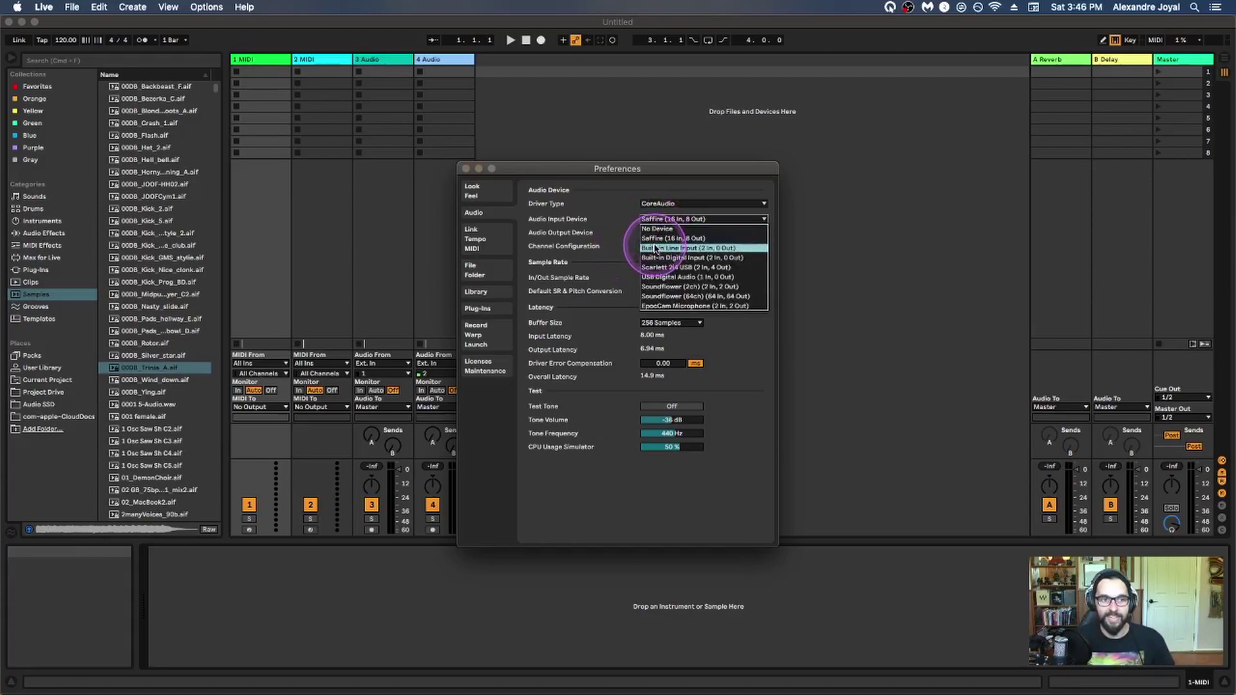
click(609, 223)
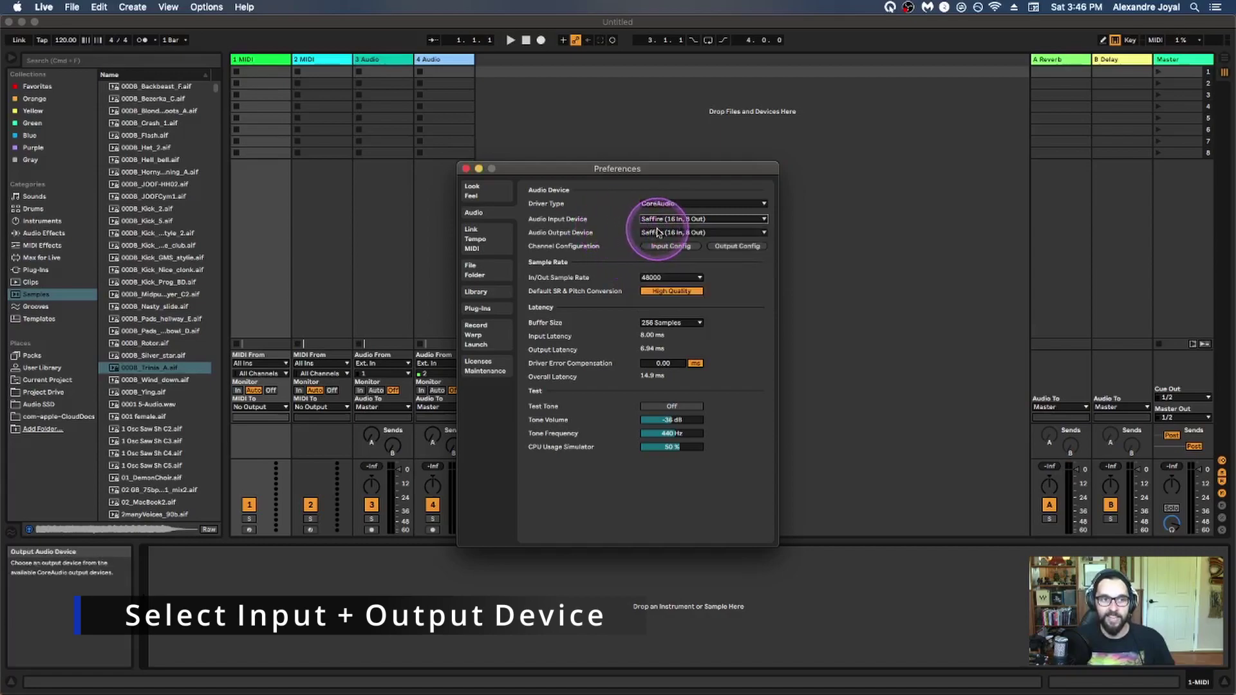
click(589, 232)
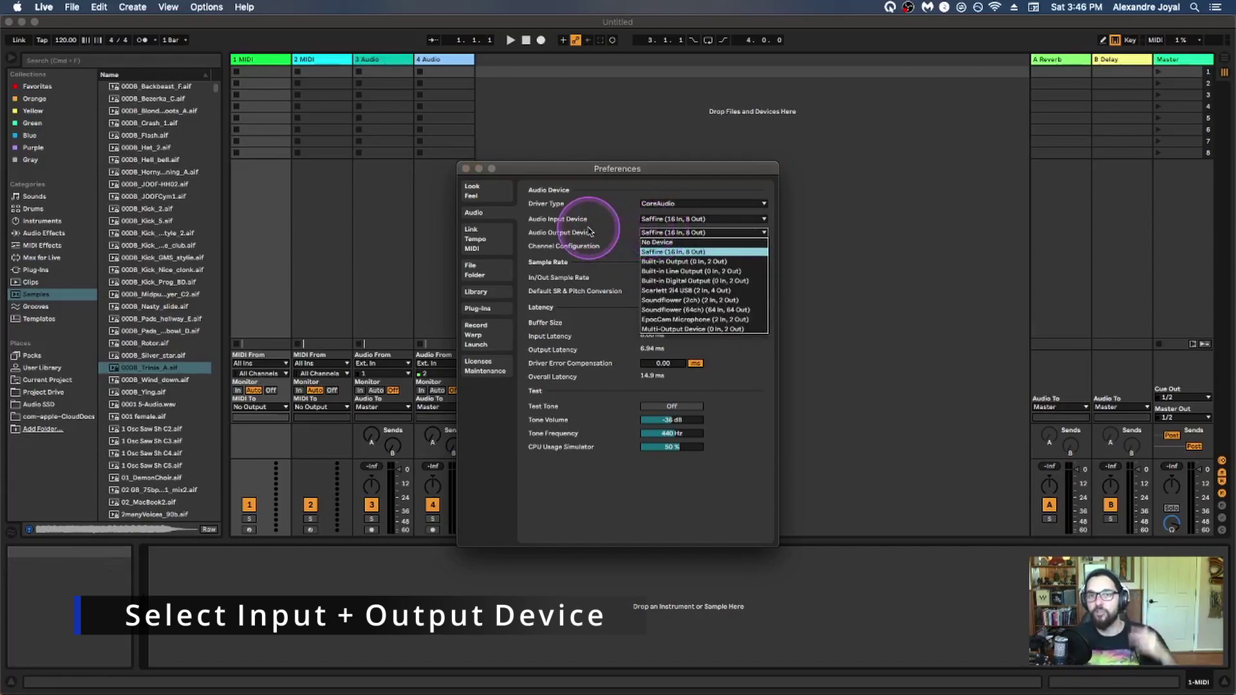
click(589, 232)
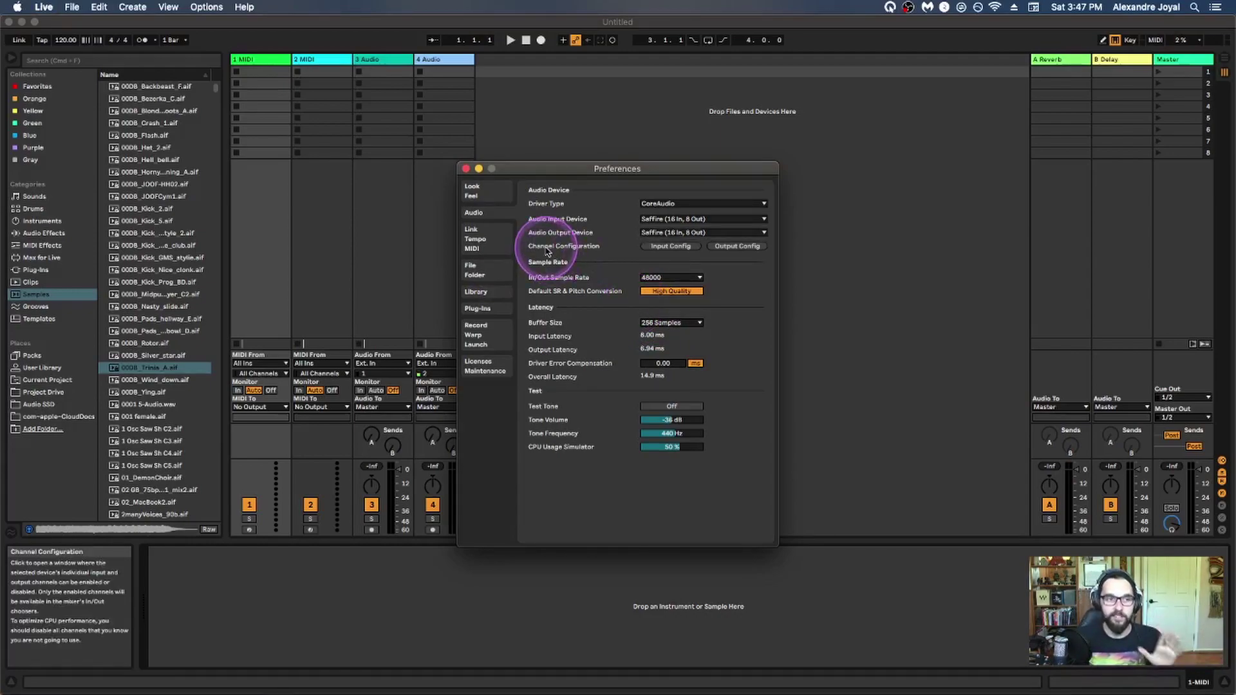
Go to the Look/Feel preferences and reset Zoom Display to 100%
click(485, 194)
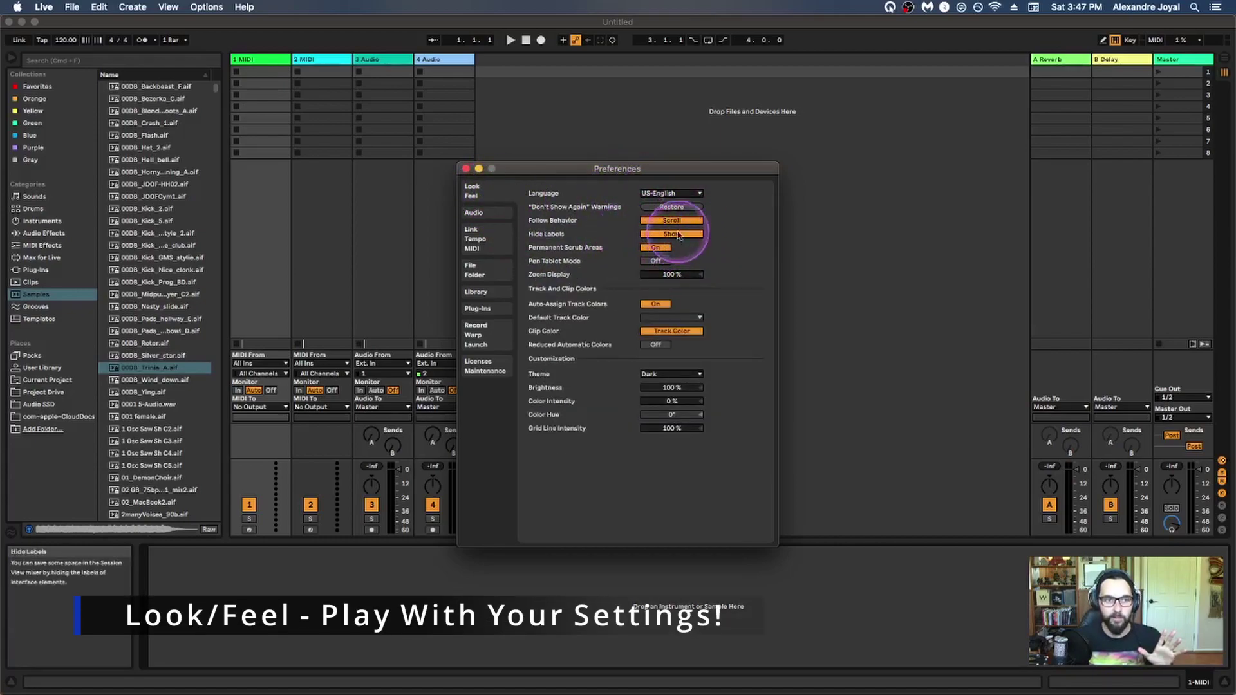
drag(662, 274, 662, 274)
double_click(663, 275)
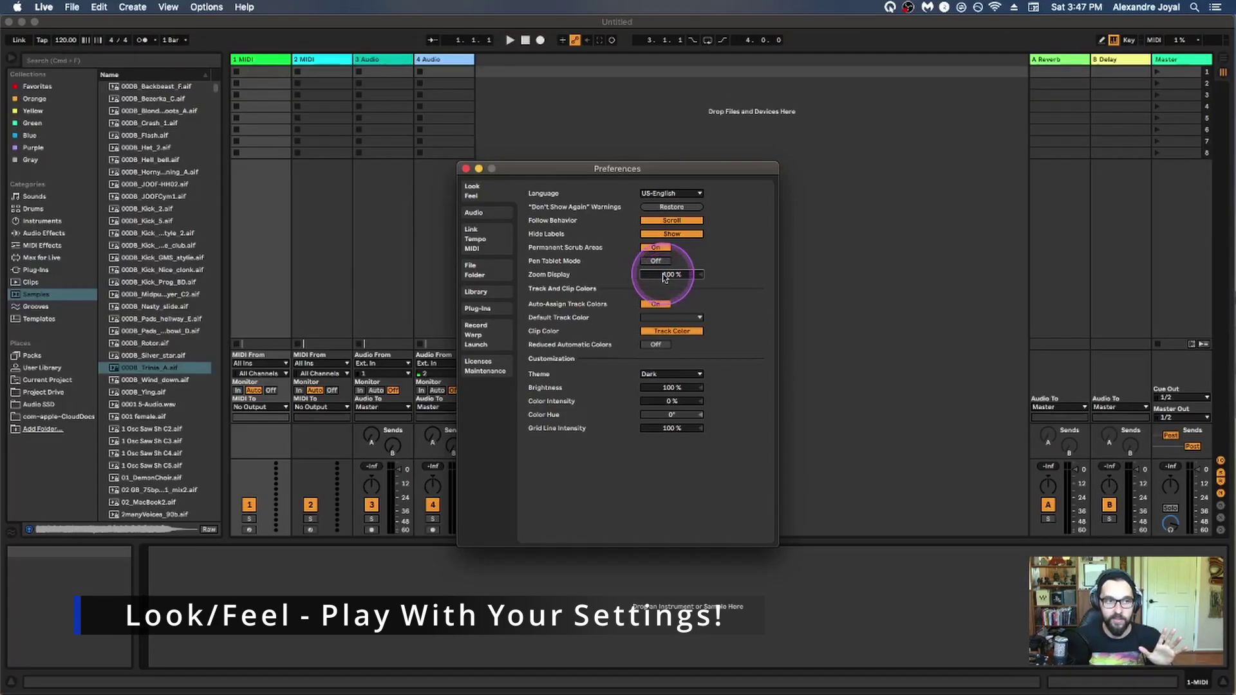
Try the Light, Mid Light and Mid Dark themes, ending on Dark
click(666, 375)
click(672, 384)
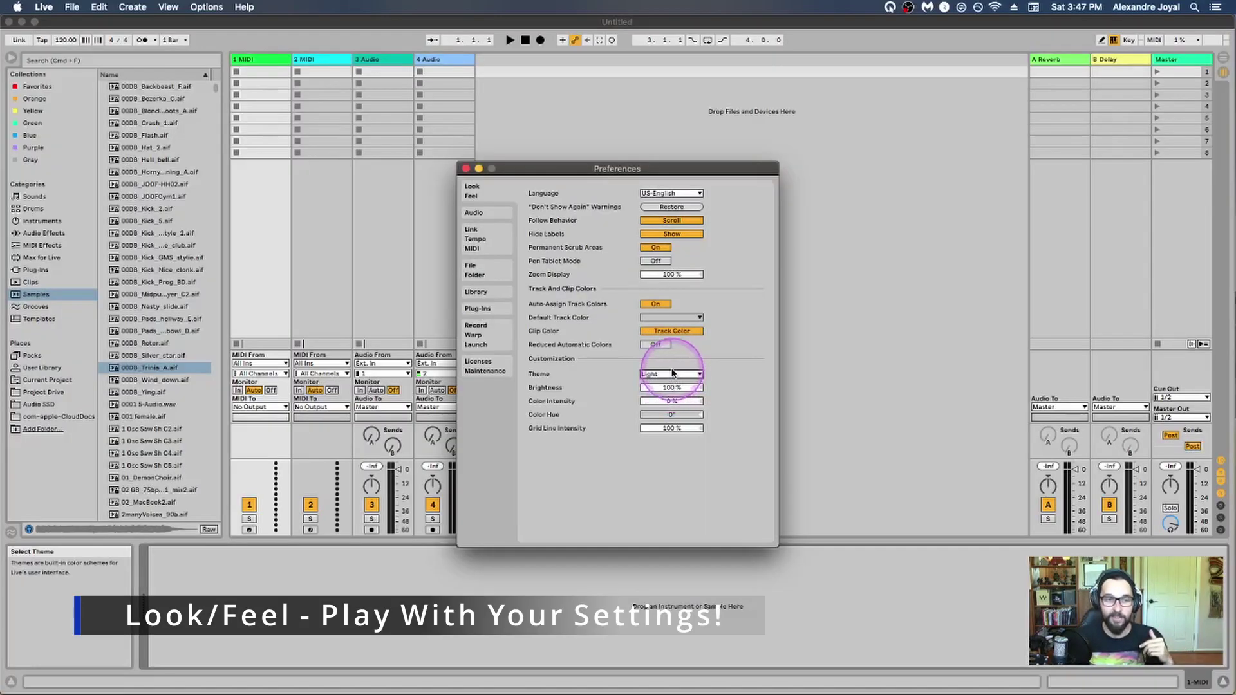
click(672, 373)
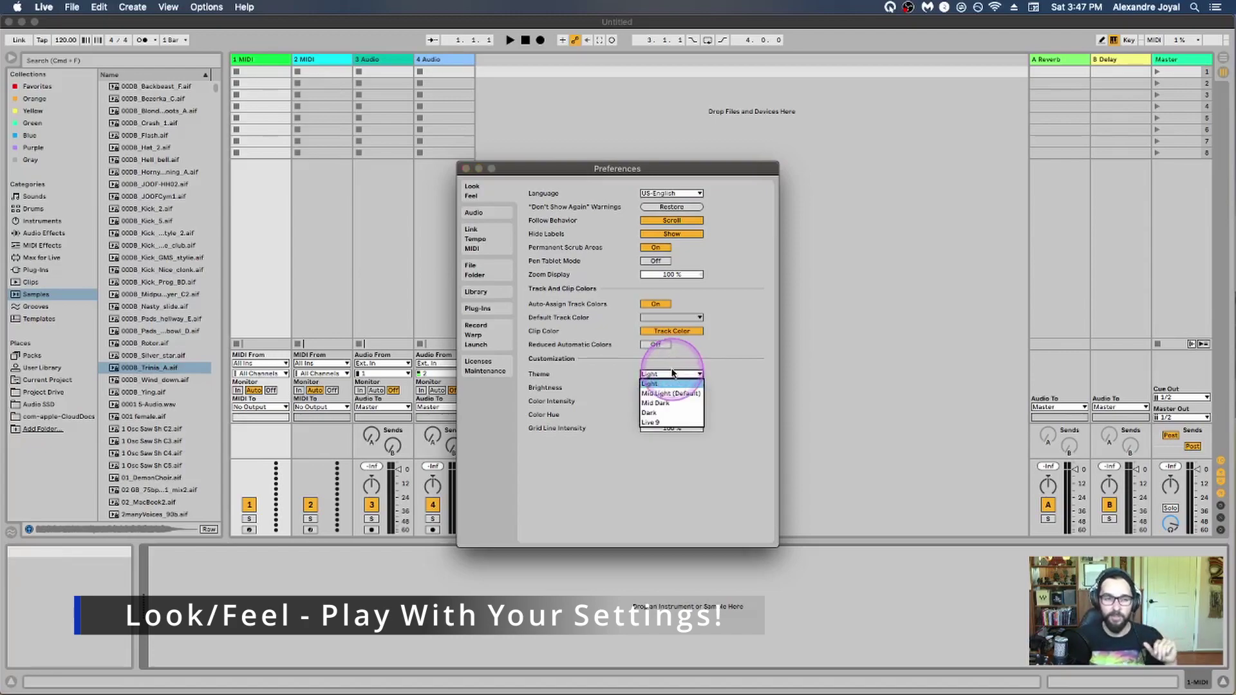
click(675, 360)
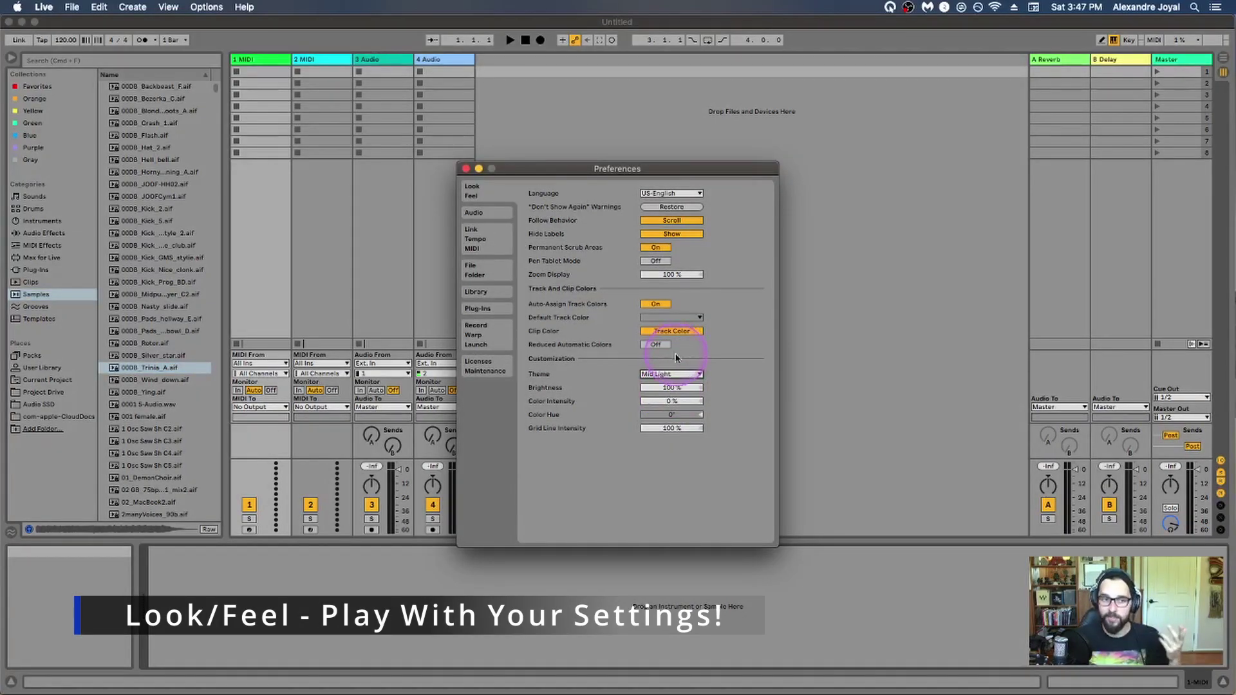
click(673, 374)
click(669, 403)
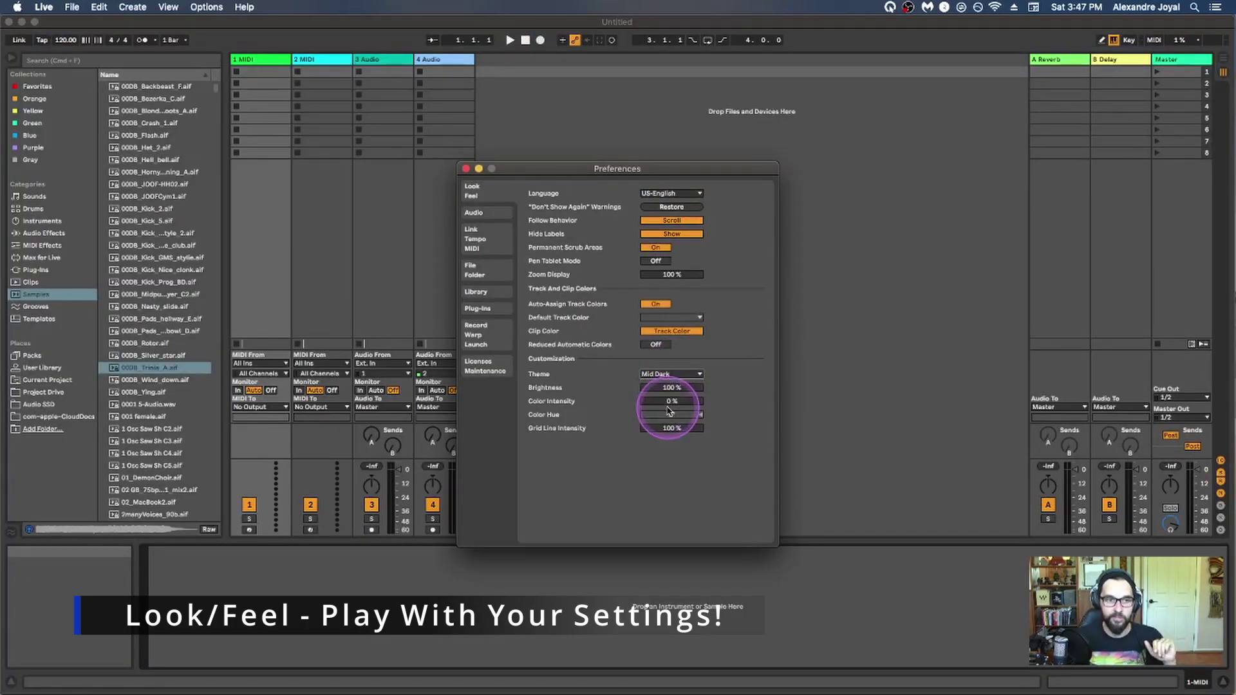
click(669, 412)
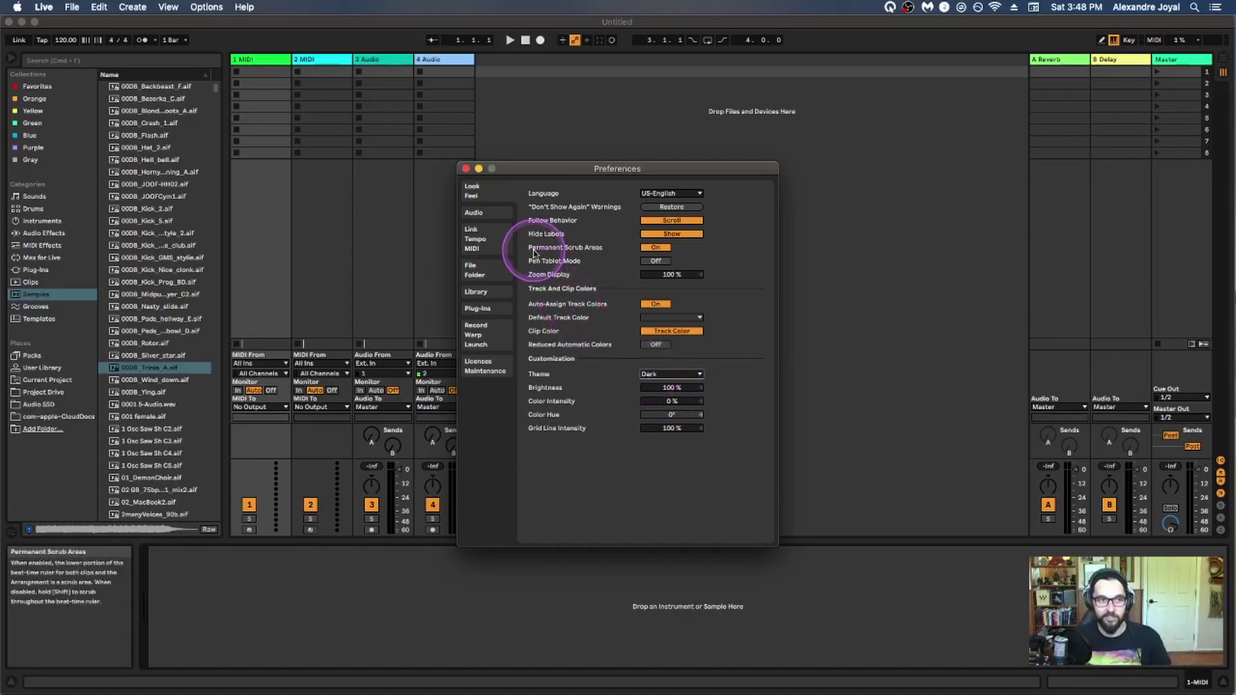
Close Preferences, preview the JOOFCym1 cymbal, and show the browser's Samples category
click(466, 169)
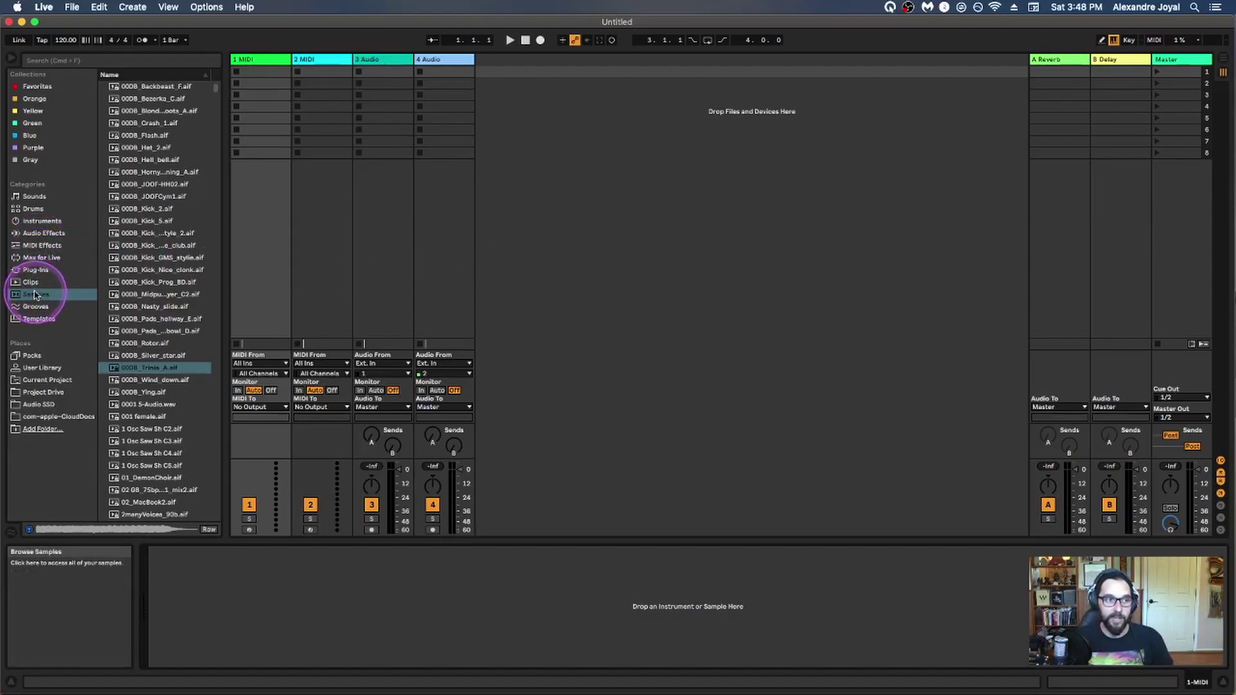
click(273, 264)
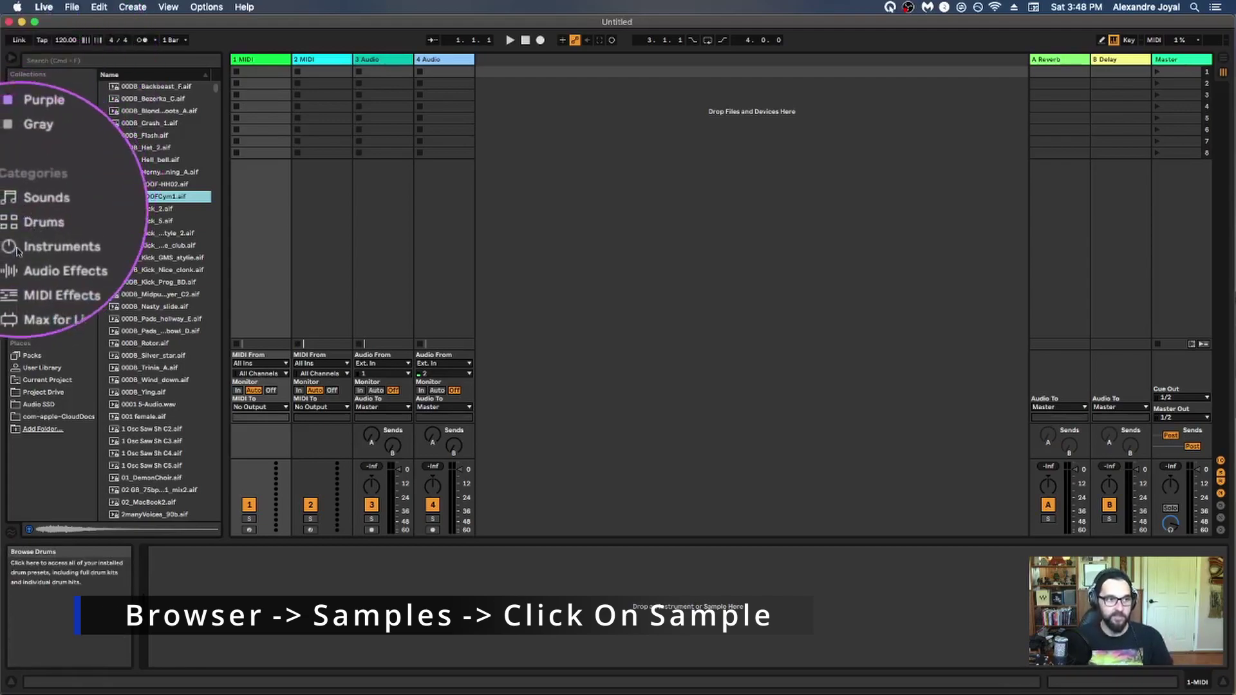
click(155, 197)
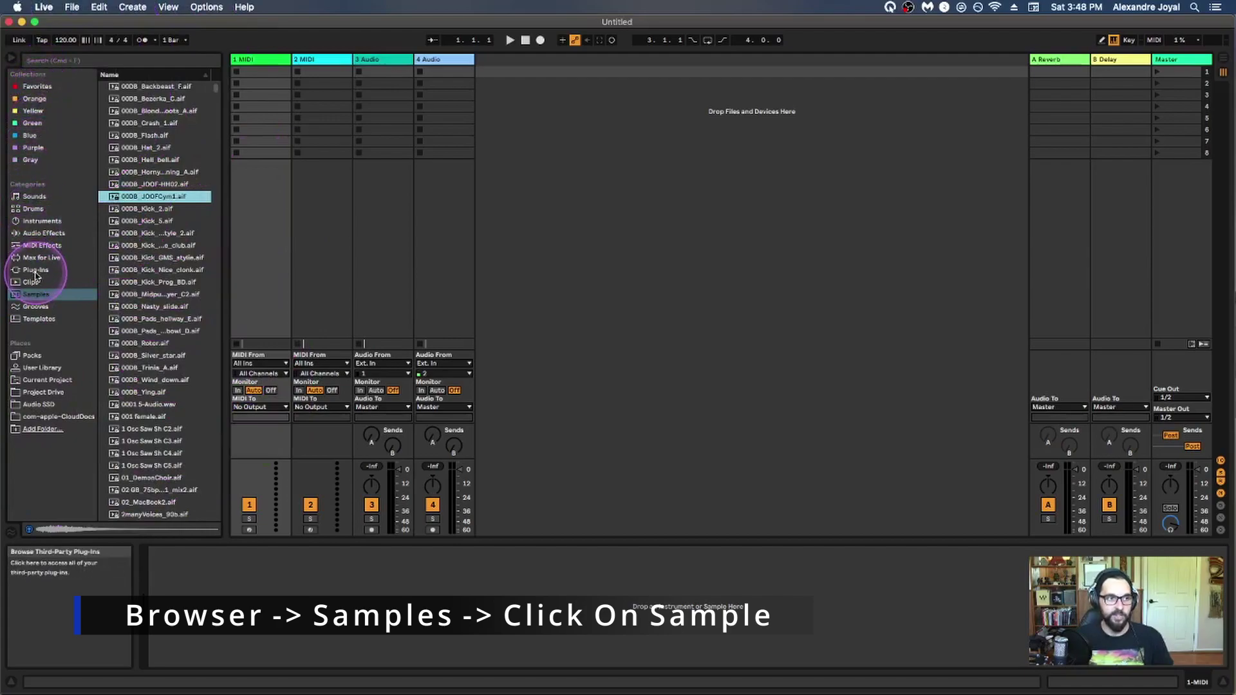
click(34, 295)
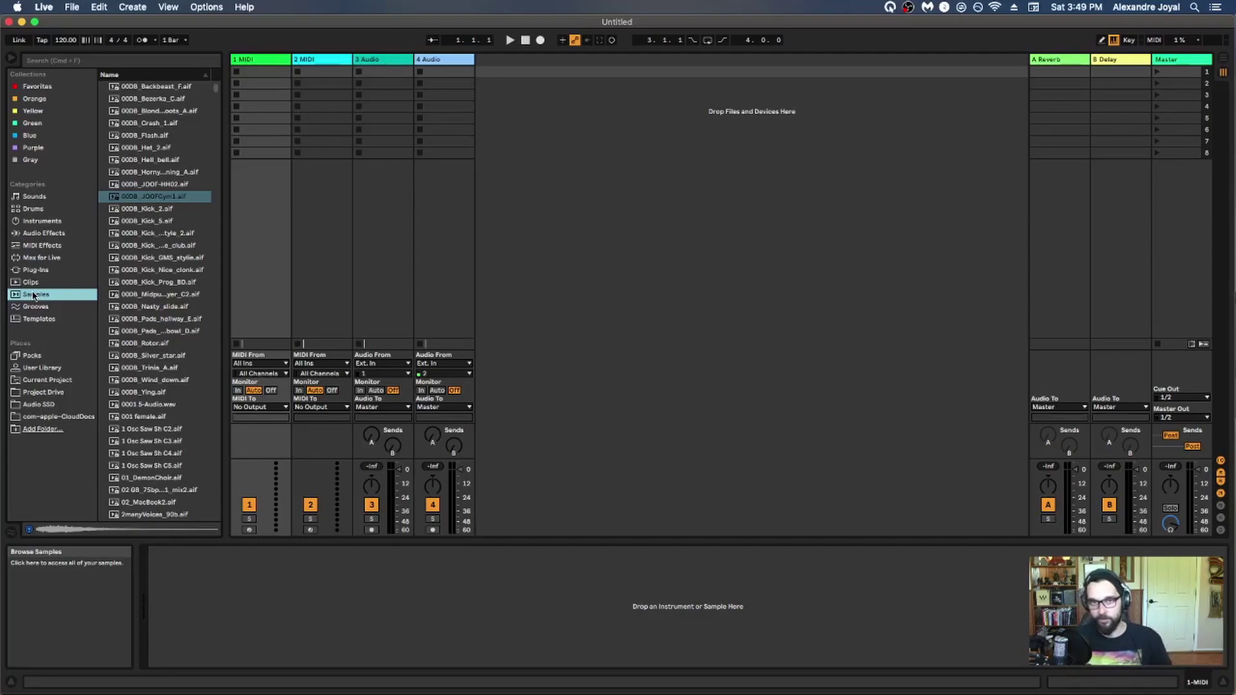
Preview the JOOF-HH02 hi-hat, Kick_2, Silver_star and Kick_5 samples
click(148, 184)
click(145, 209)
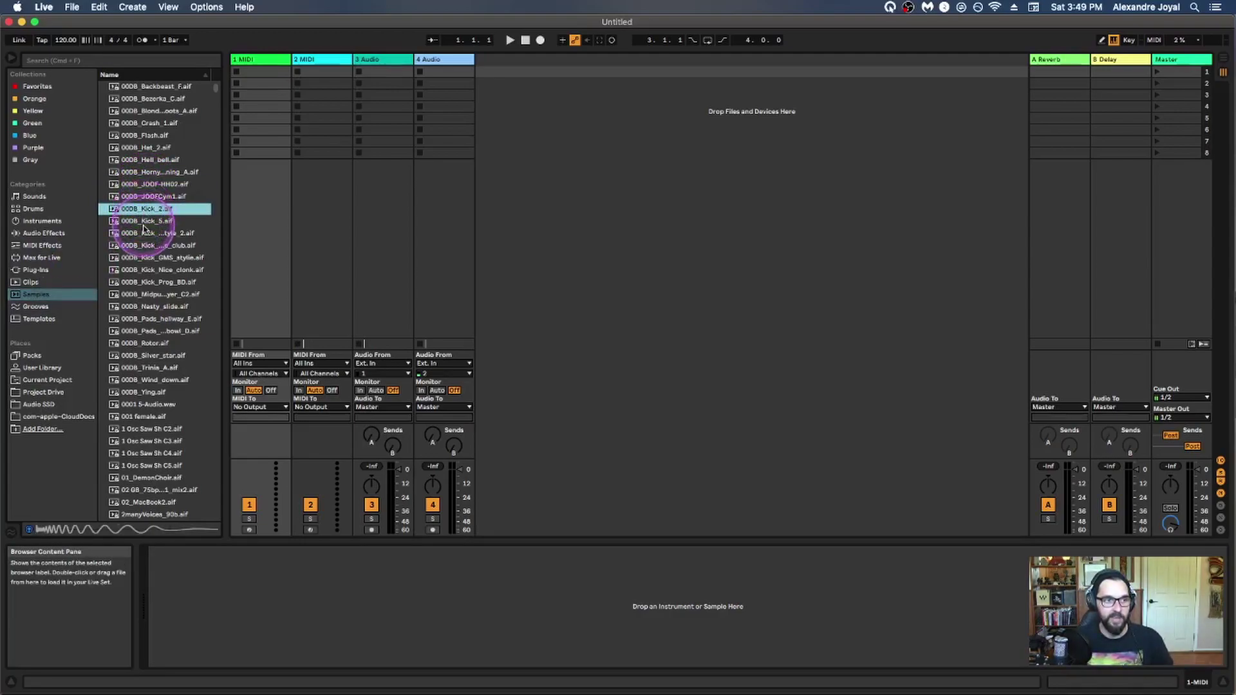
key(Down)
key(Down)
key(Down)
key(Down)
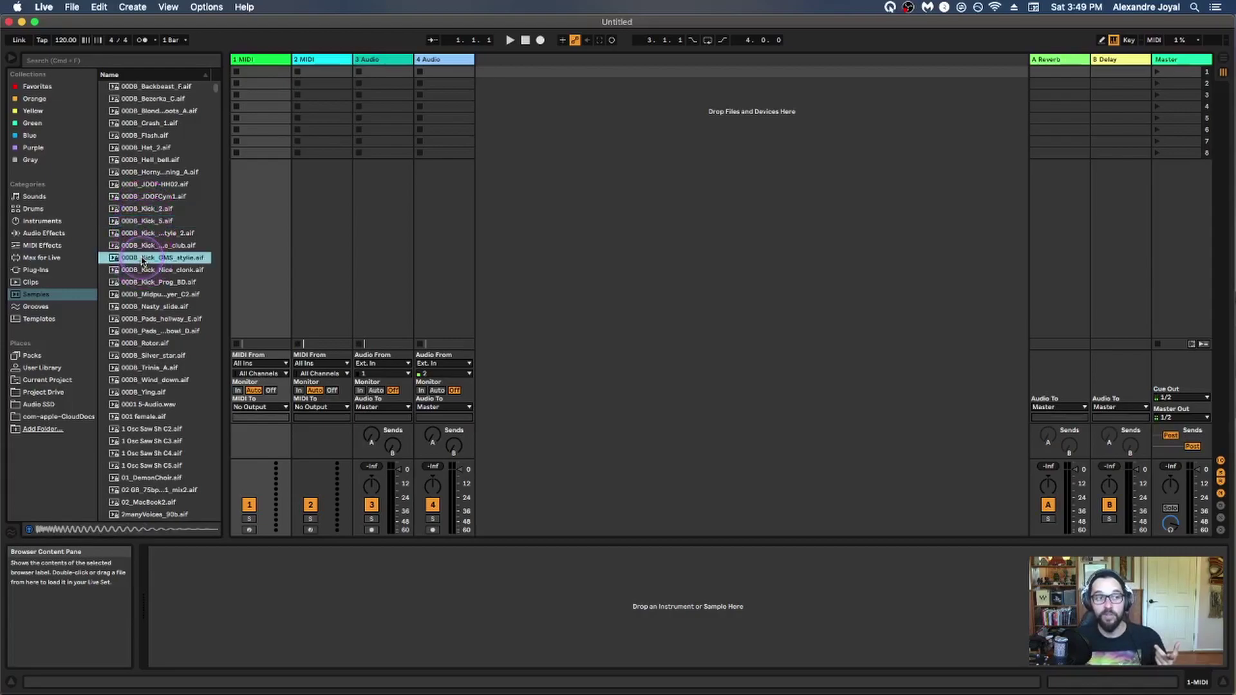
click(141, 294)
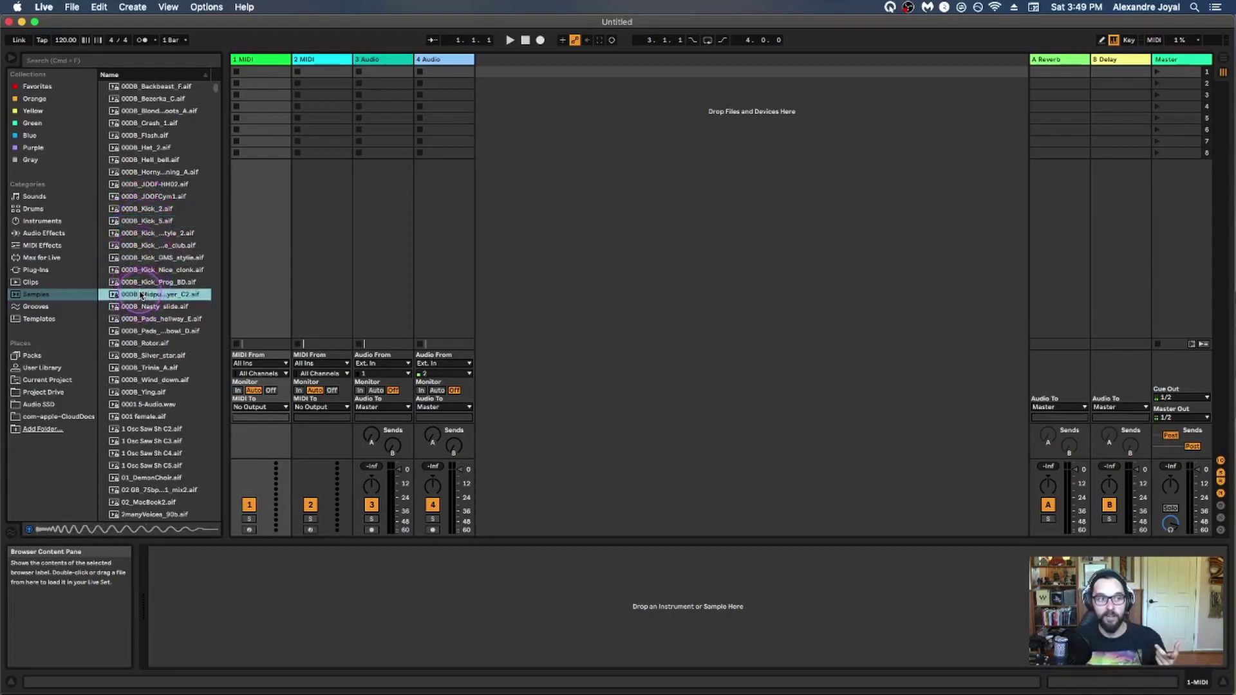
click(136, 356)
click(132, 245)
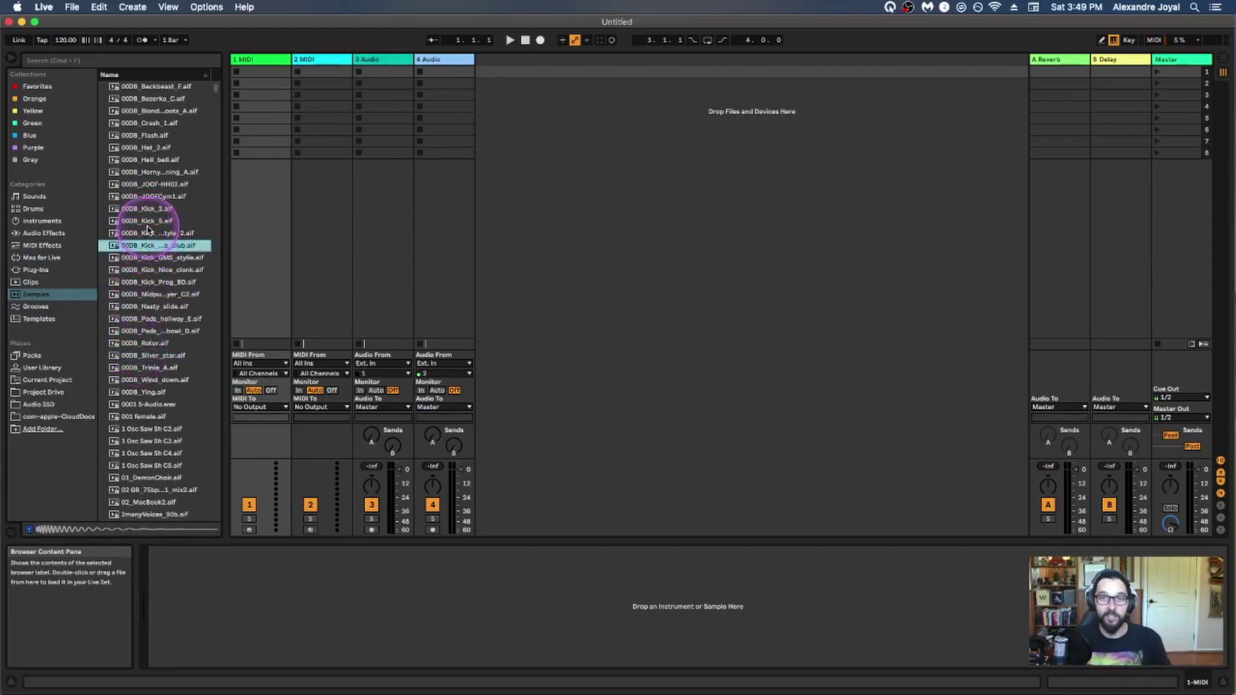
click(149, 221)
Step up through the samples to Crash_1, then back down to JOOFCym1 and Kick_2
click(152, 210)
click(153, 196)
click(155, 173)
key(Up)
key(Up)
key(Up)
key(Up)
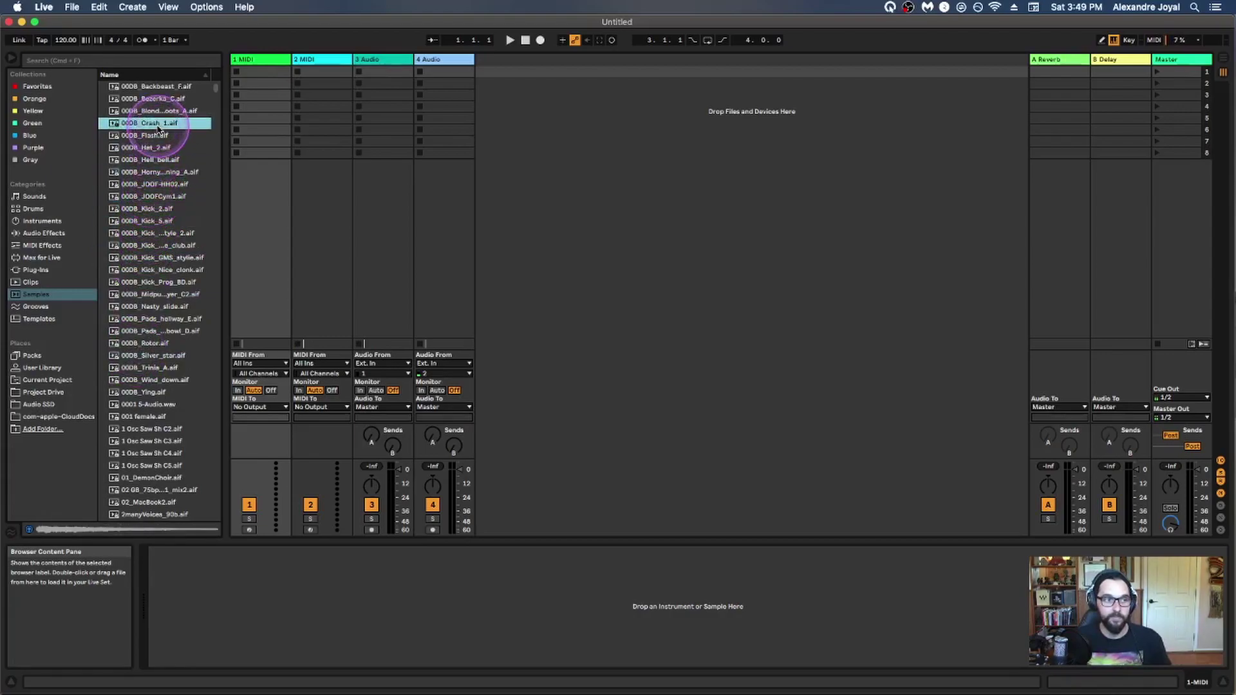
click(154, 161)
click(153, 184)
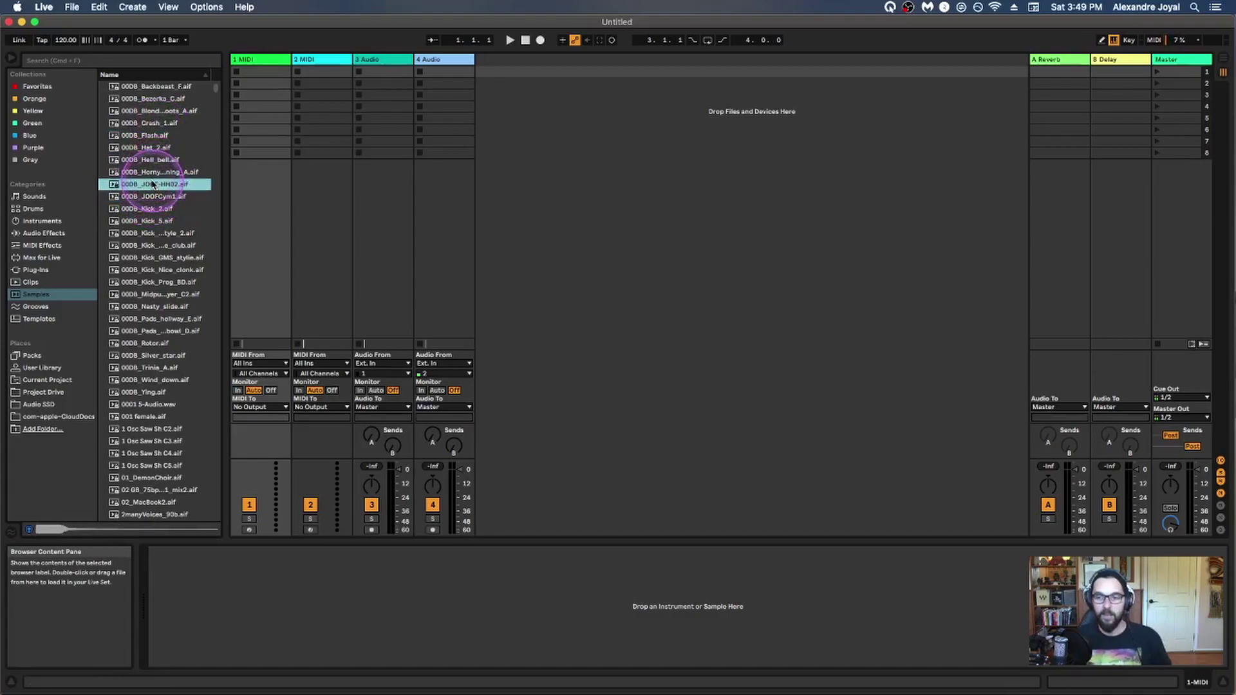
click(153, 196)
click(150, 209)
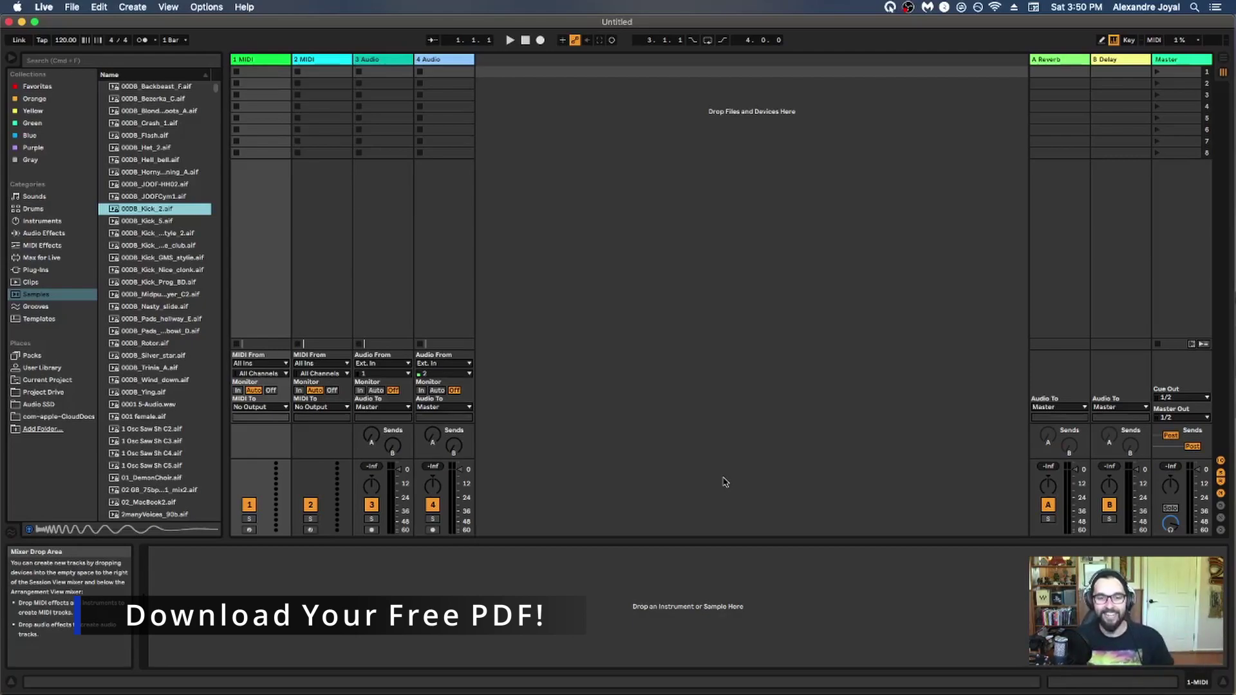
click(689, 562)
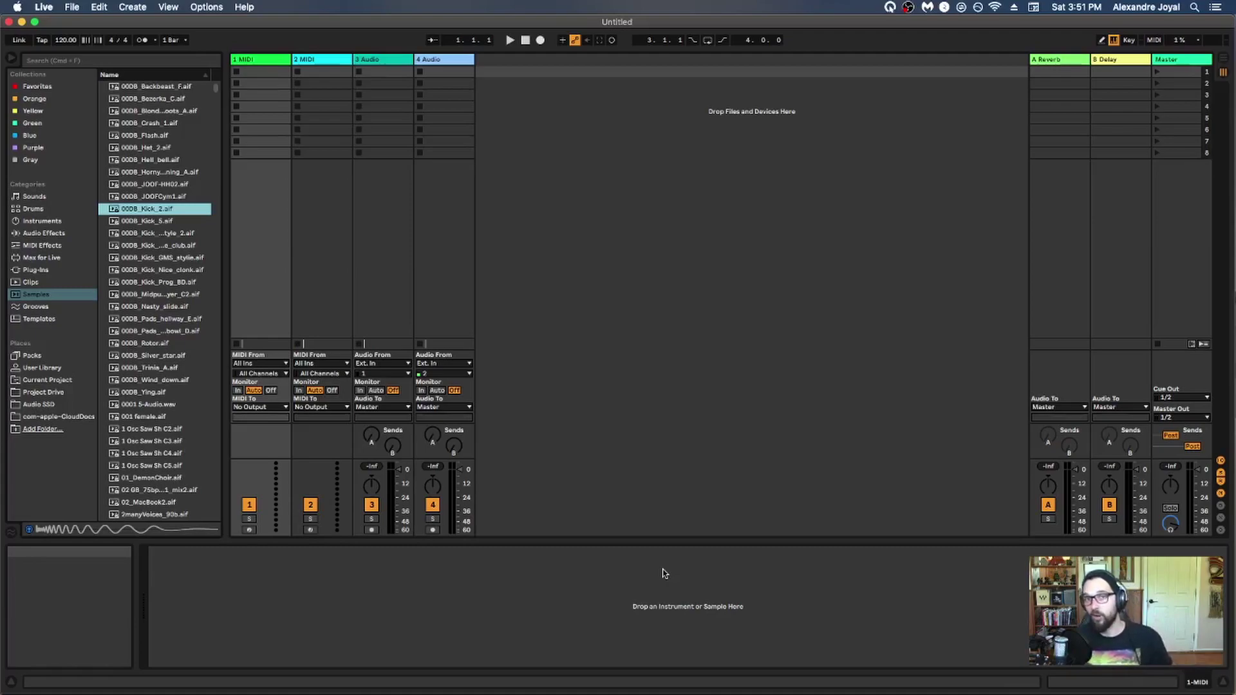
click(777, 617)
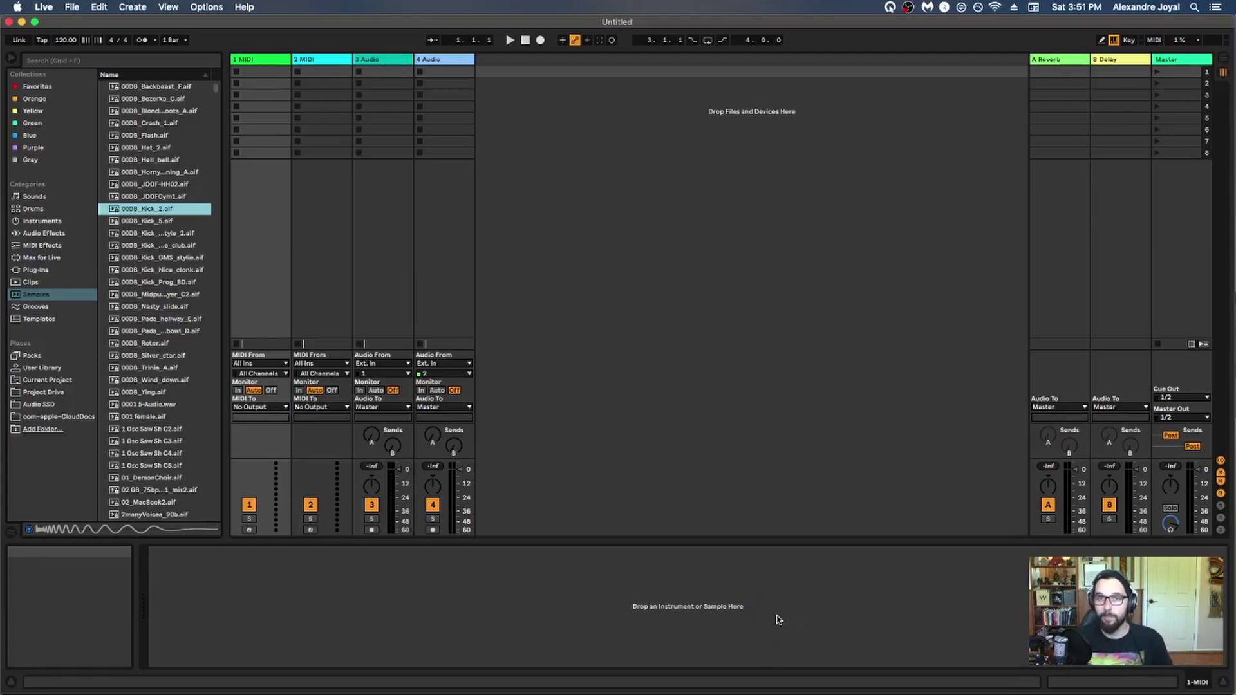